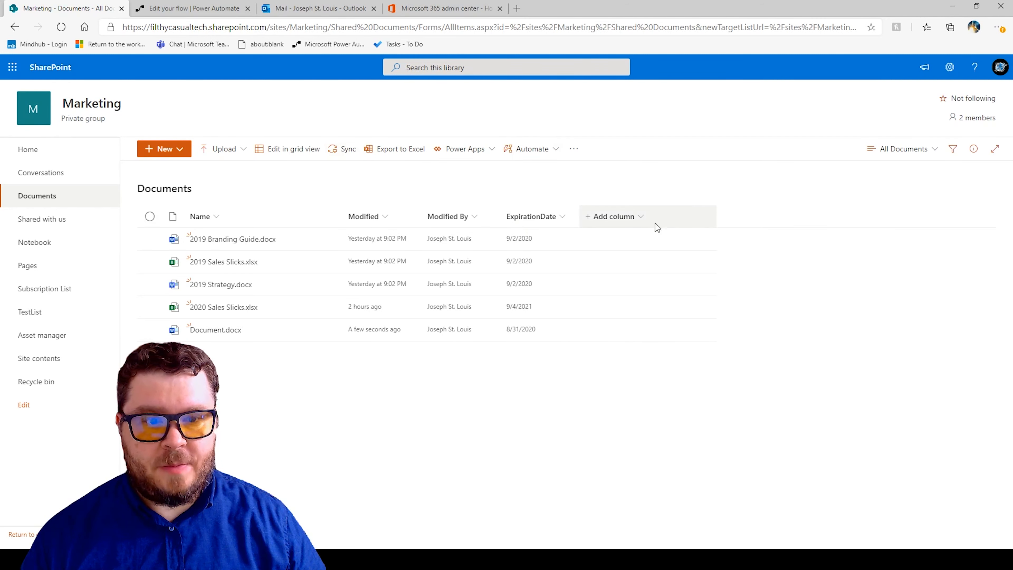
Add a Date and time column named EXPDATE to the Documents library.
click(640, 217)
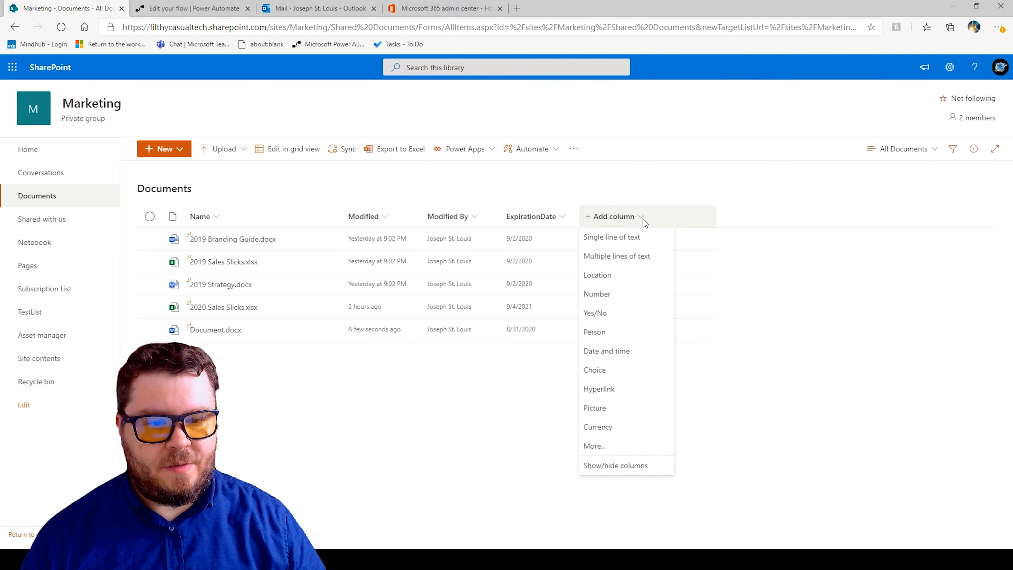
click(595, 351)
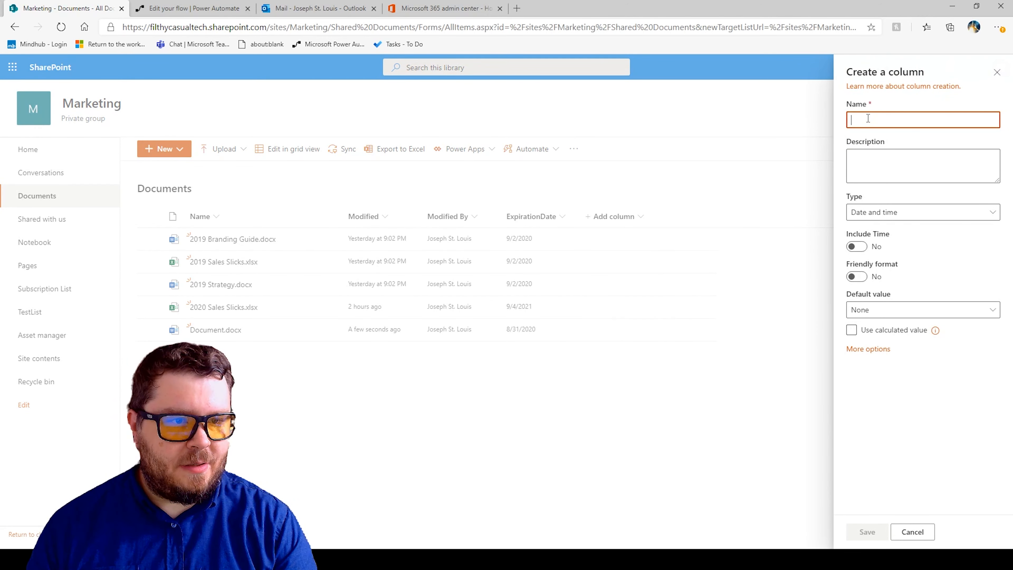
text(Ex)
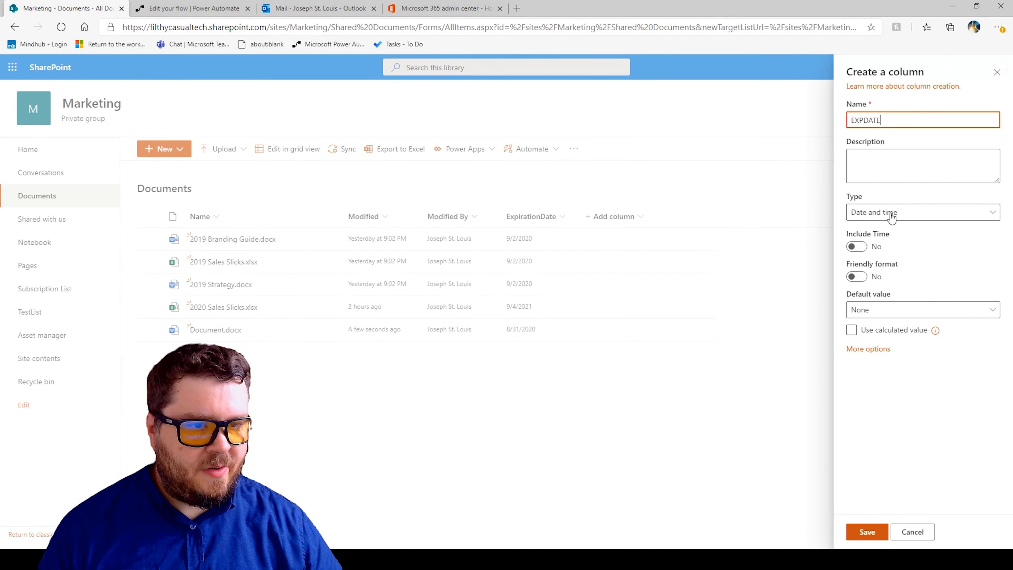
click(869, 534)
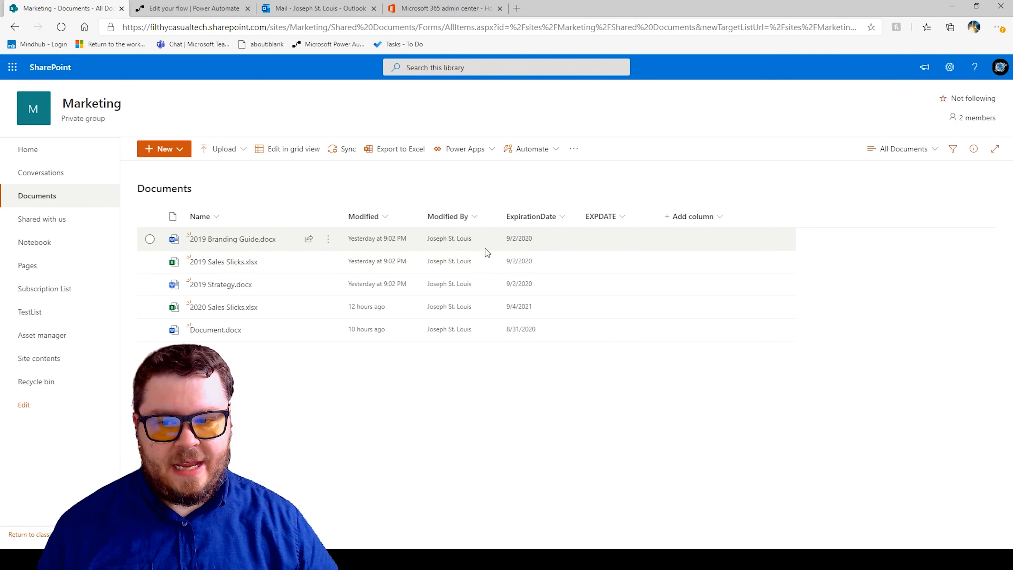
Open the details pane of 2019 Branding Guide.docx and open the date picker of its EXPDATE property.
click(590, 238)
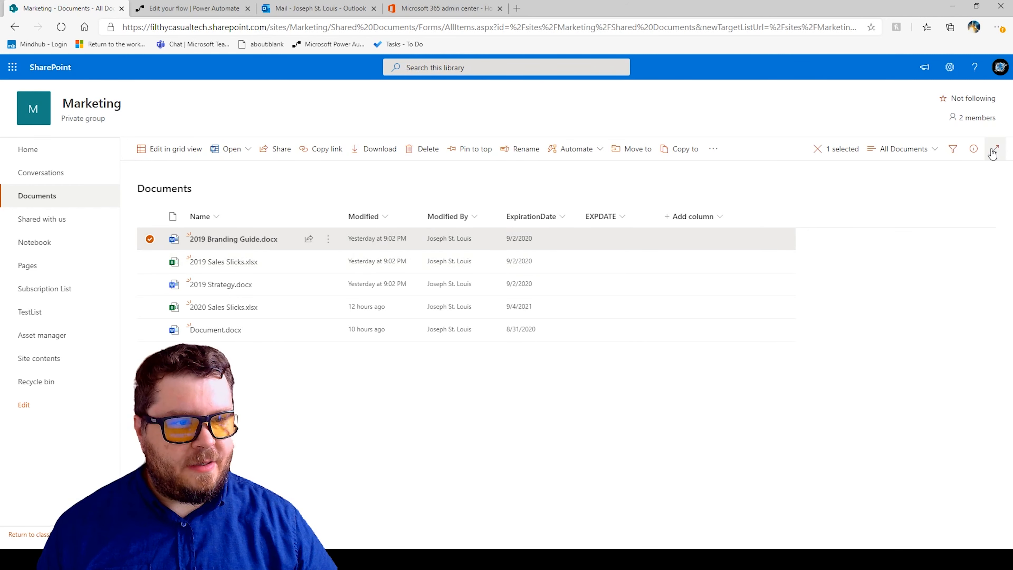
click(974, 150)
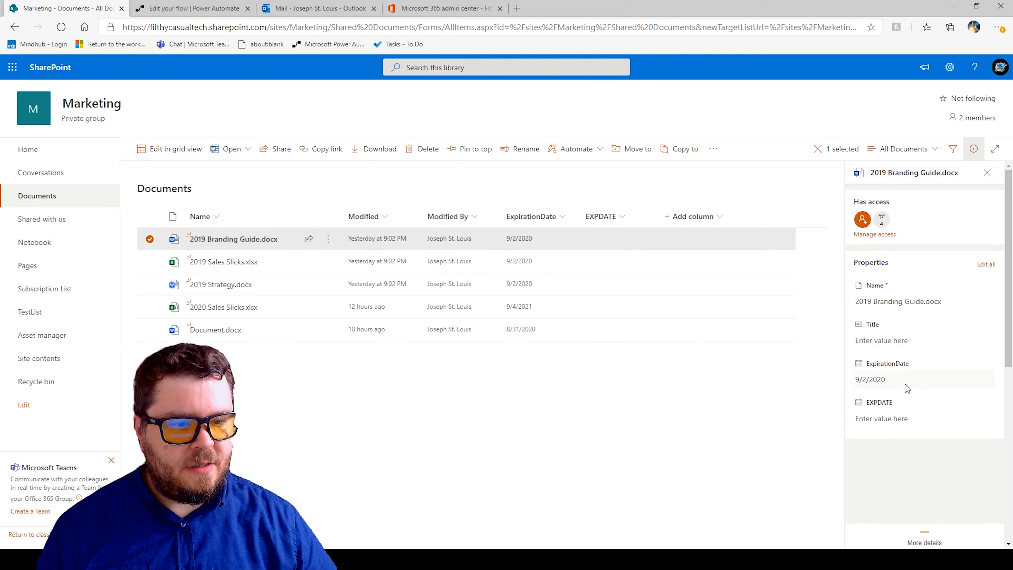
scroll(899, 369, down, 2)
click(879, 359)
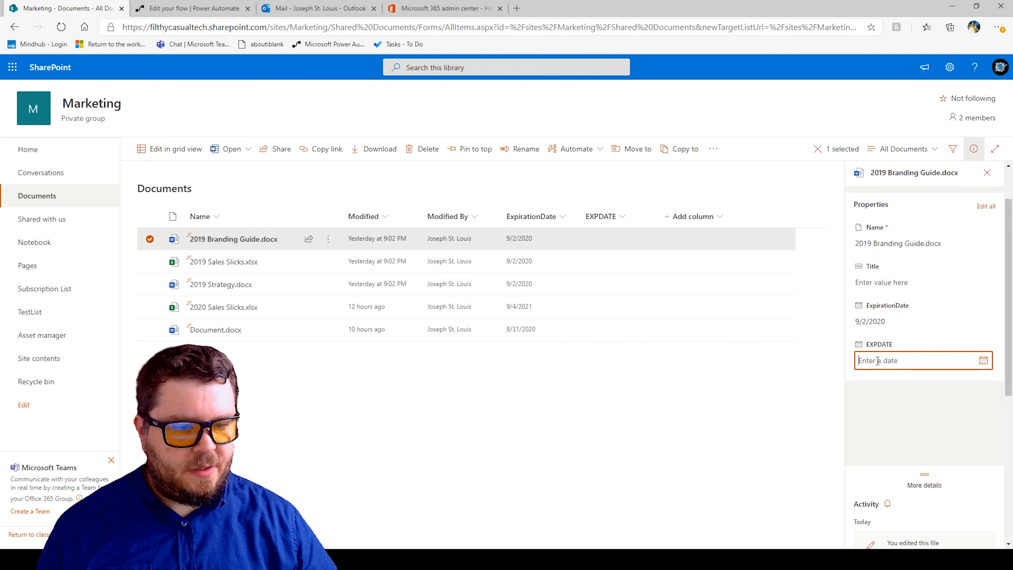
click(980, 361)
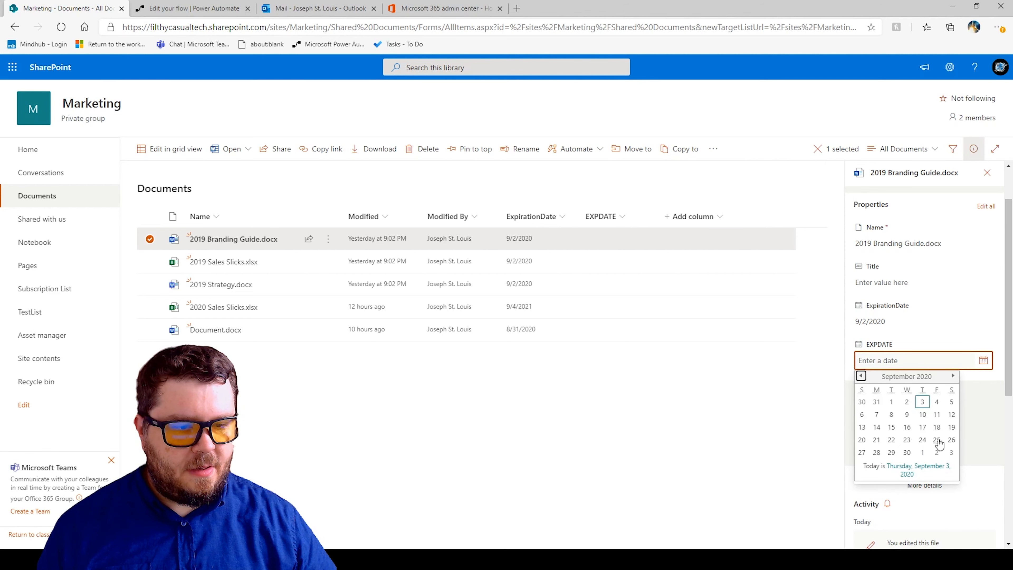
click(625, 438)
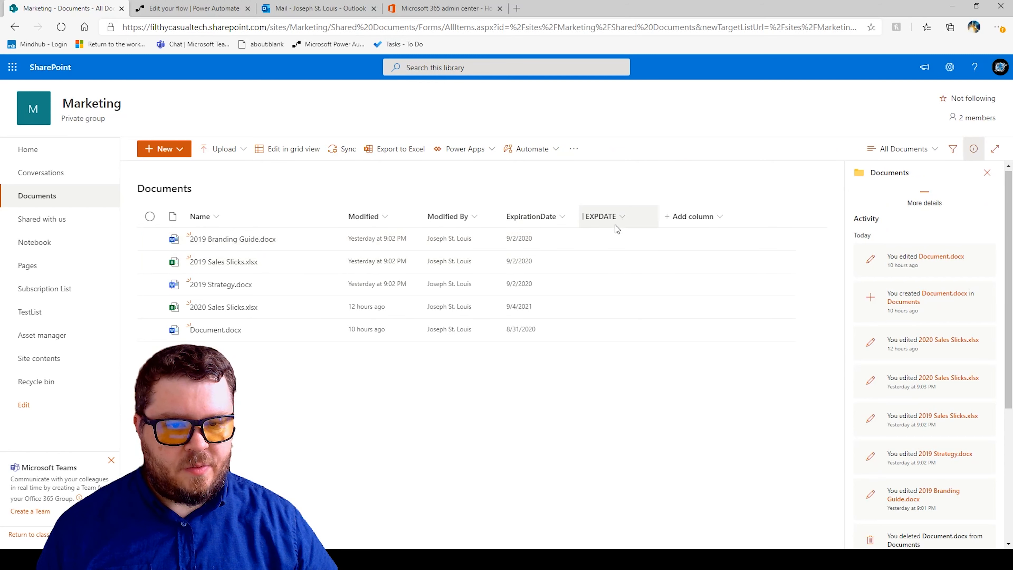
Delete the EXPDATE column from the library through its column settings.
click(624, 218)
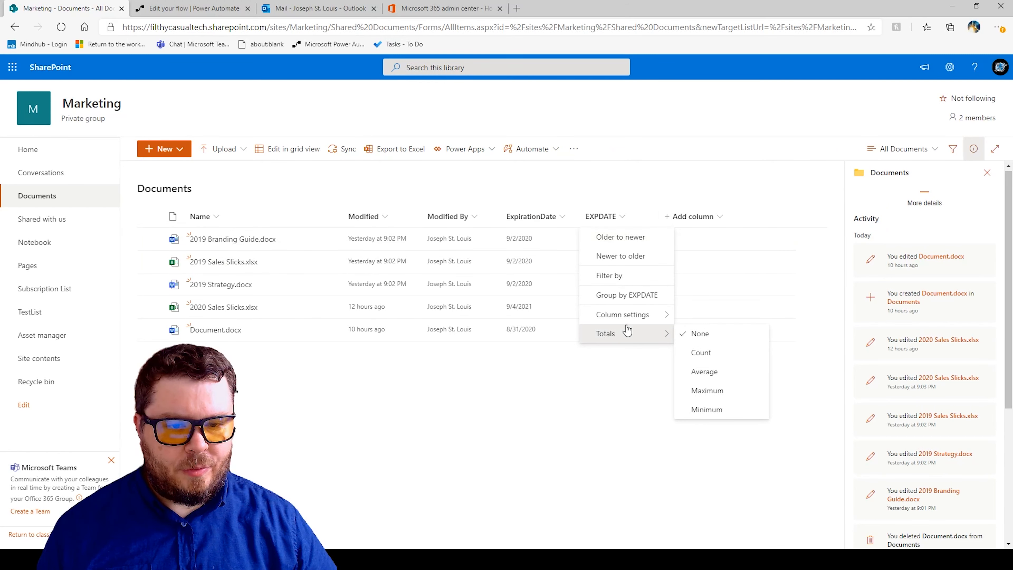
mouse_move(635, 316)
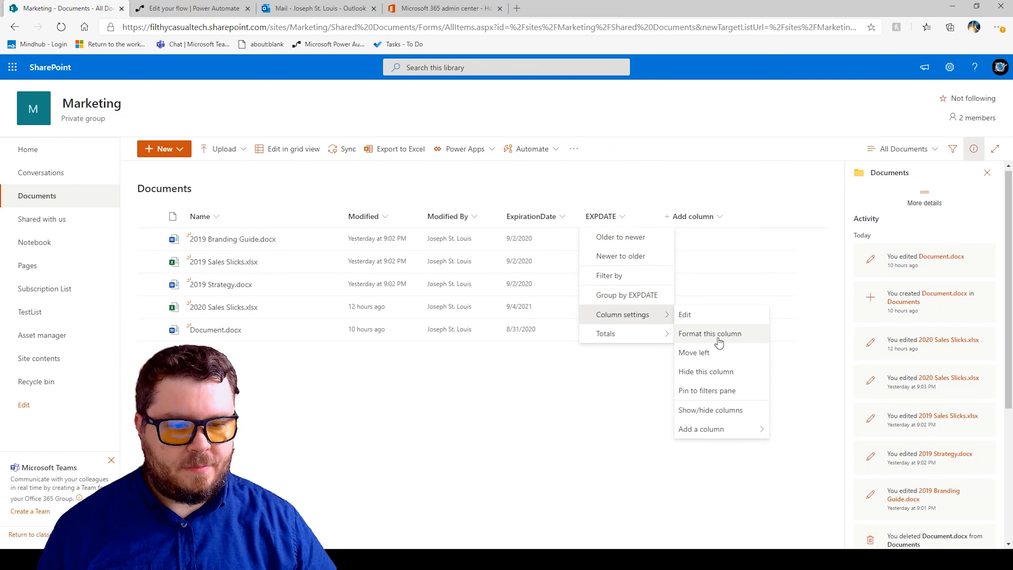
click(707, 324)
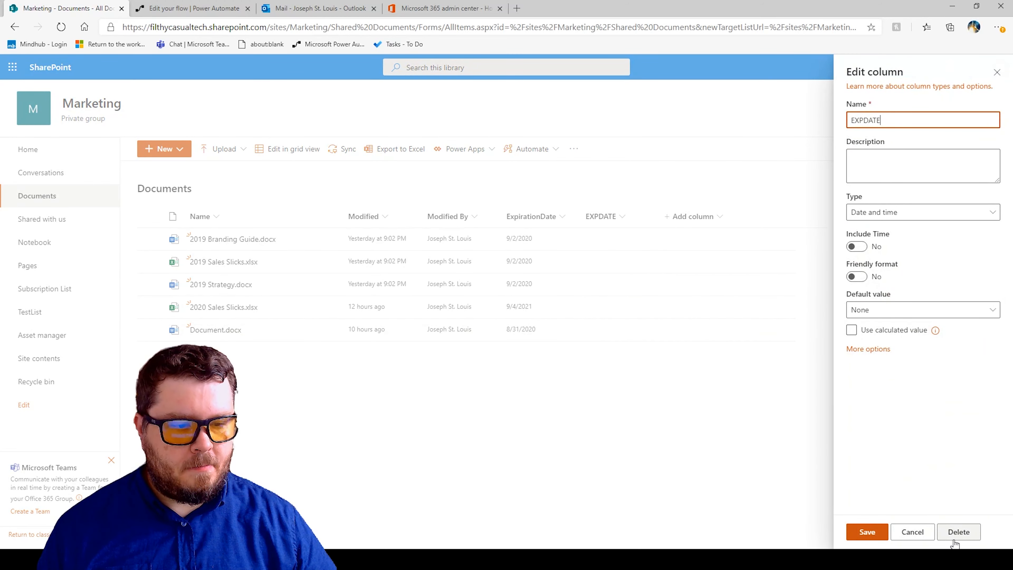
click(967, 538)
click(513, 340)
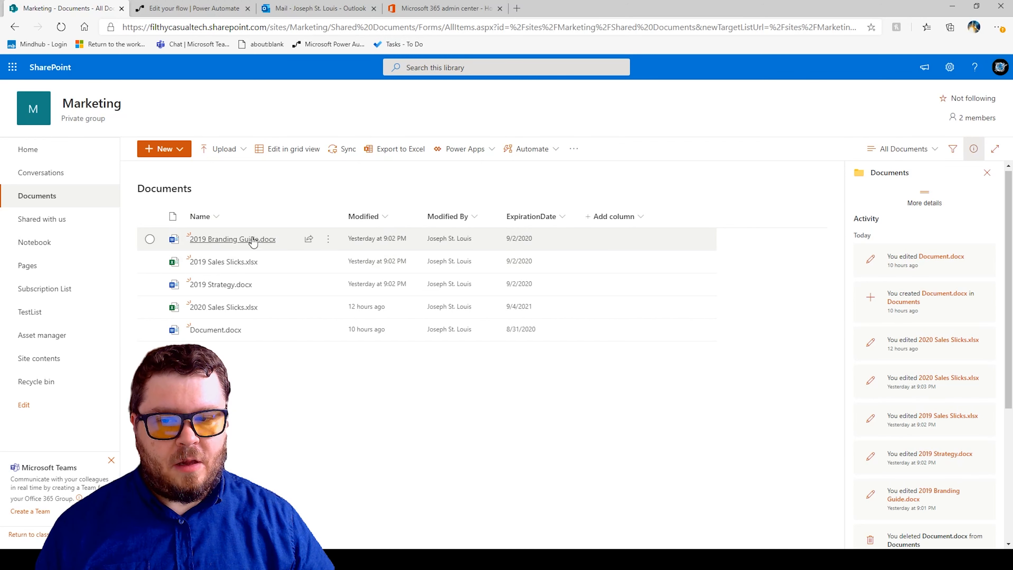
Switch to Power Automate and start a new scheduled flow from blank.
mouse_move(254, 241)
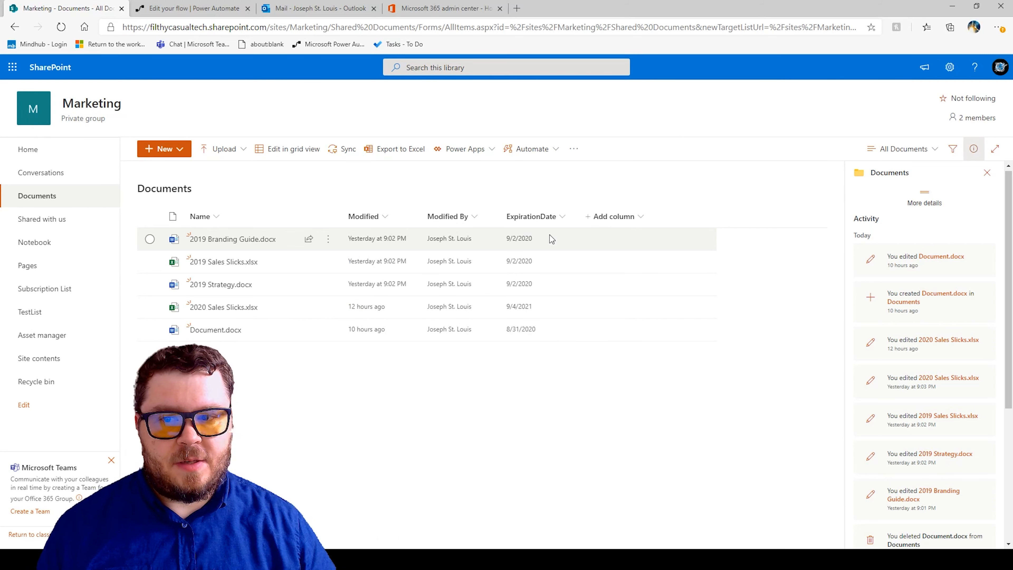
click(196, 16)
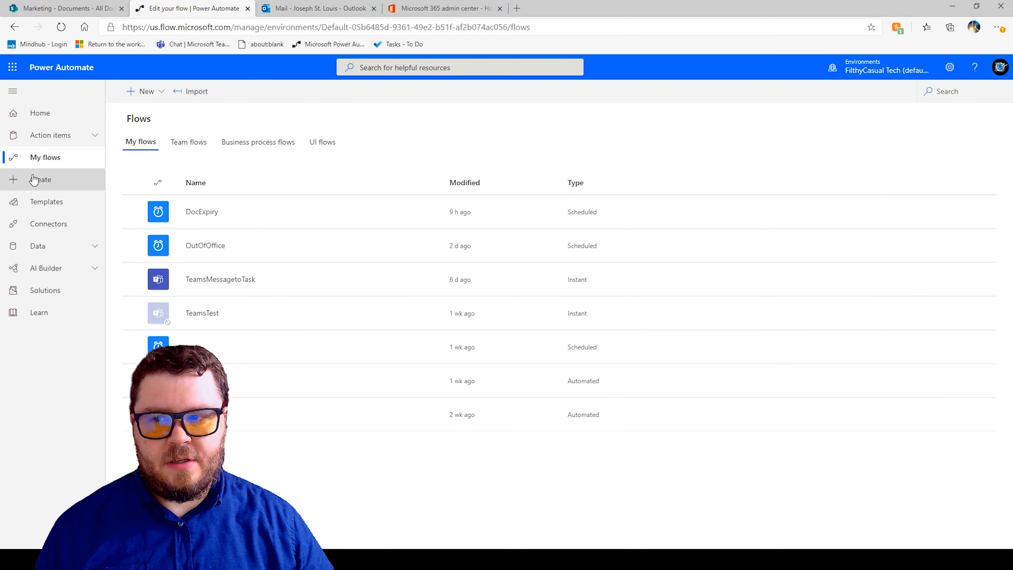
click(201, 26)
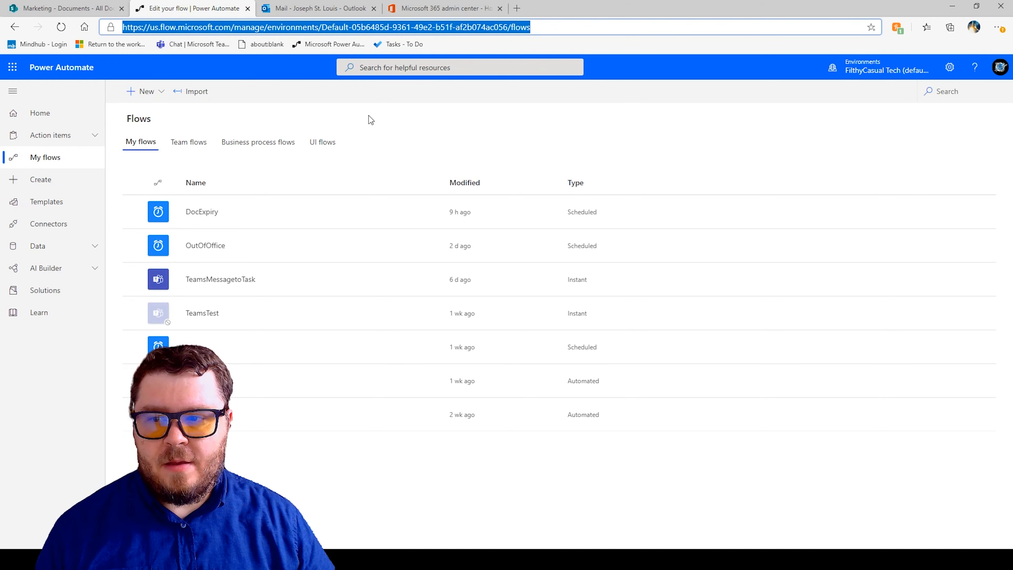
click(147, 94)
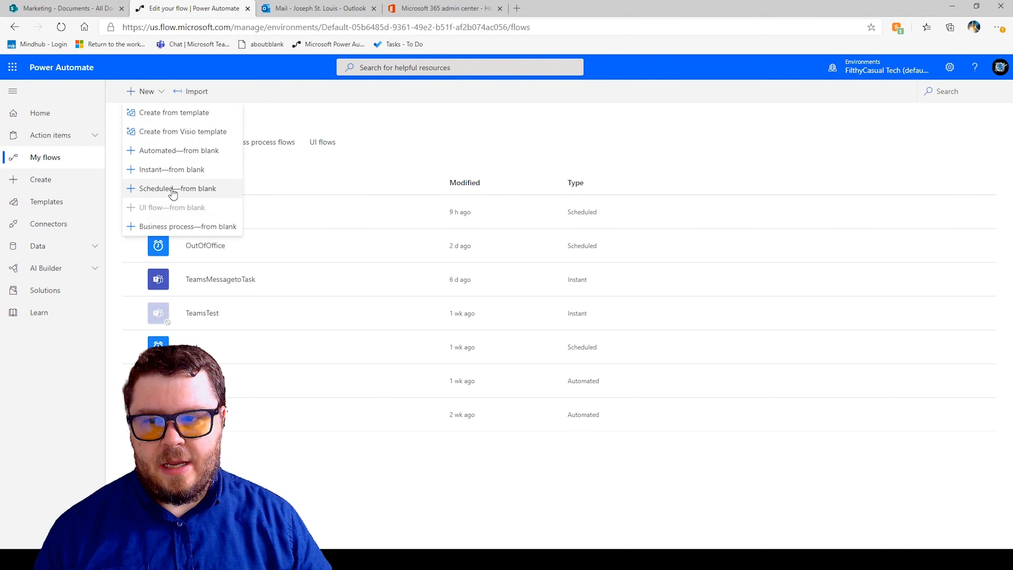
click(158, 189)
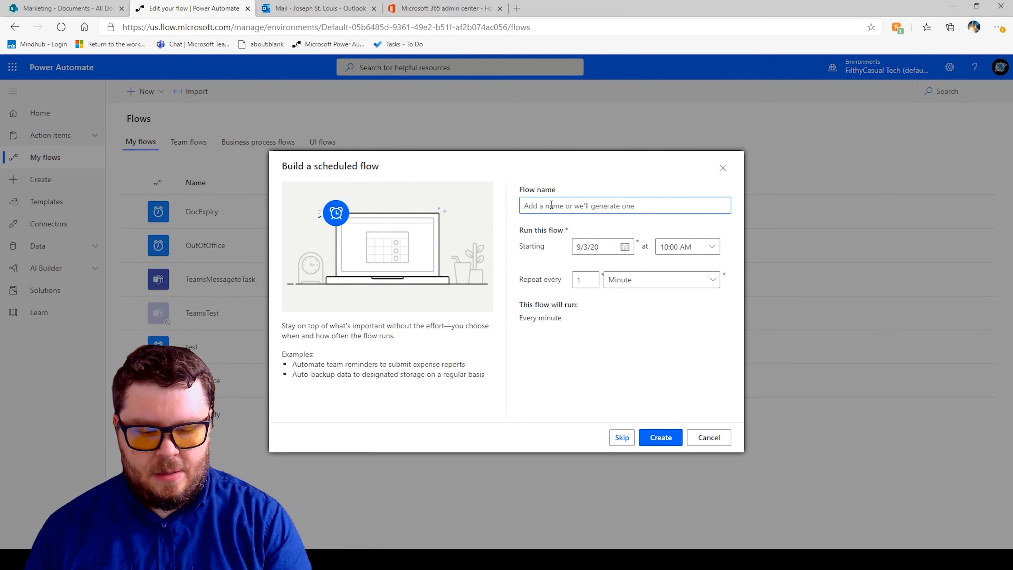
Name the scheduled flow DocumentExpirationAlert.
text(D)
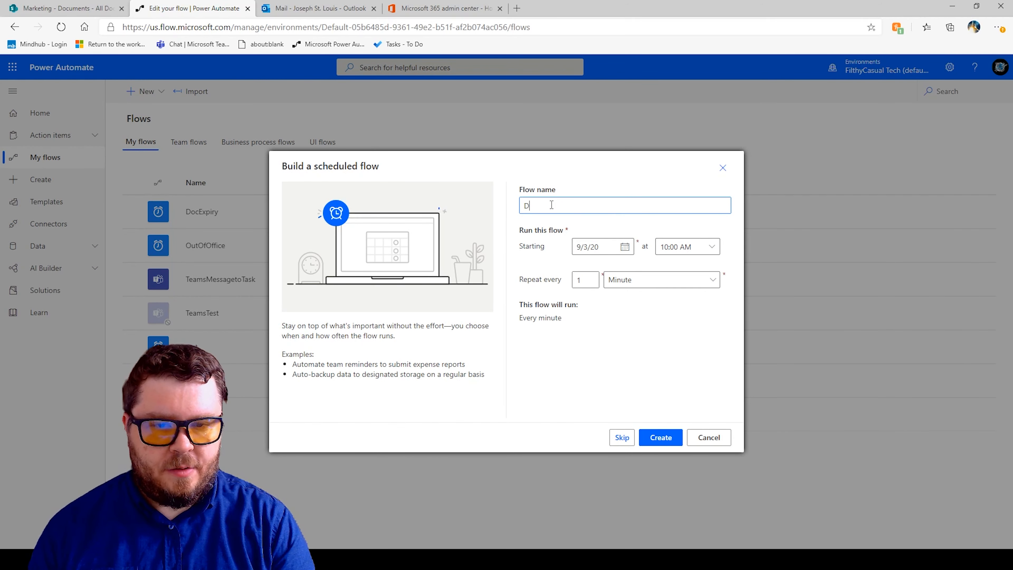
text(ocumentE)
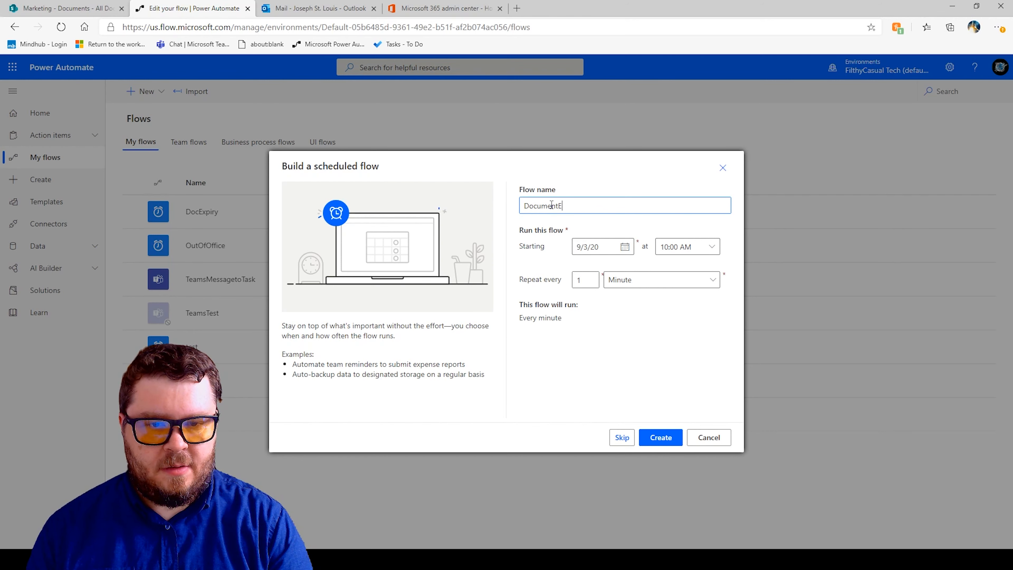
text(xpirationAl)
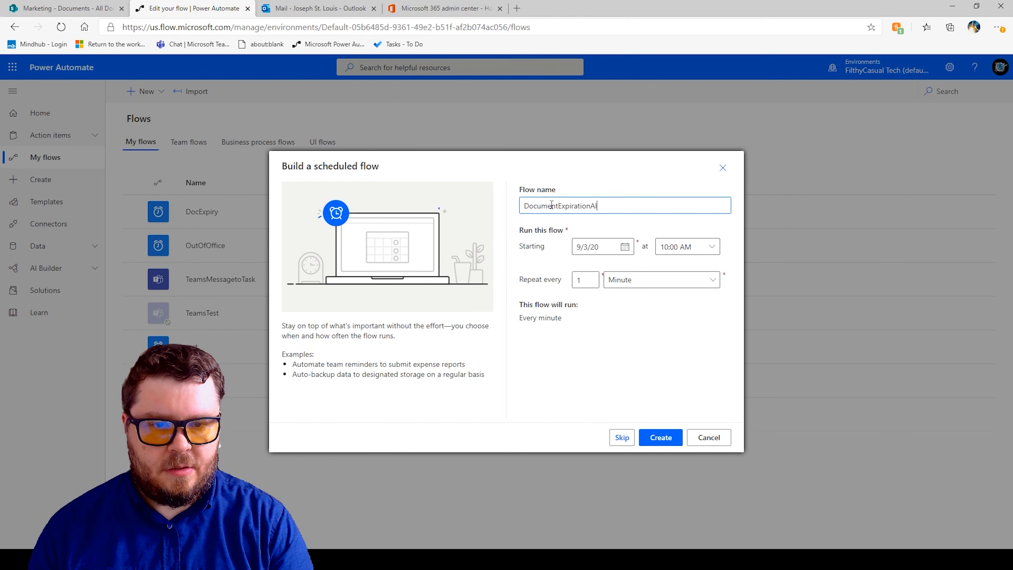
text(ert)
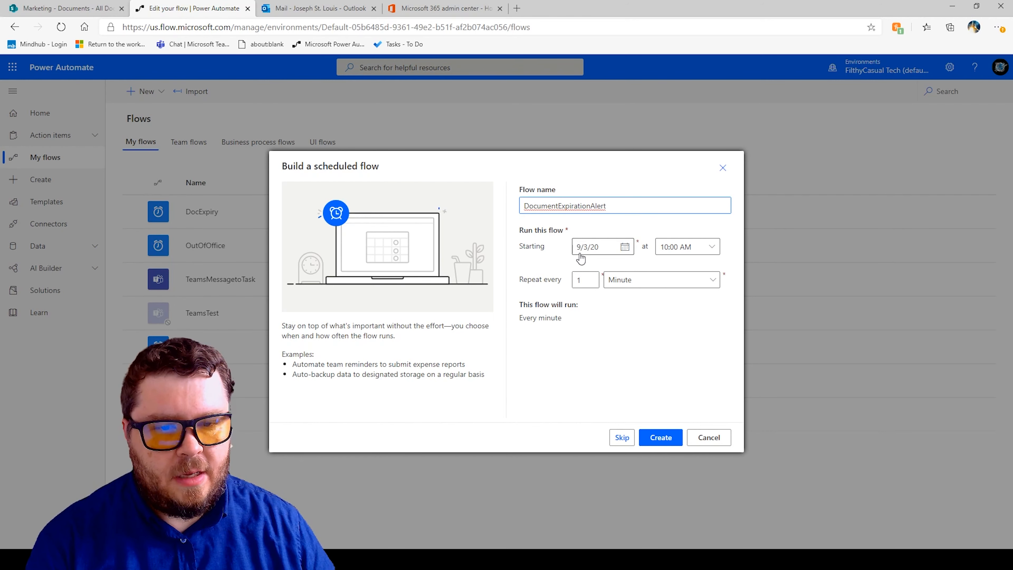
Set the flow to repeat every 1 Day starting at 08:00 AM and create it.
click(638, 284)
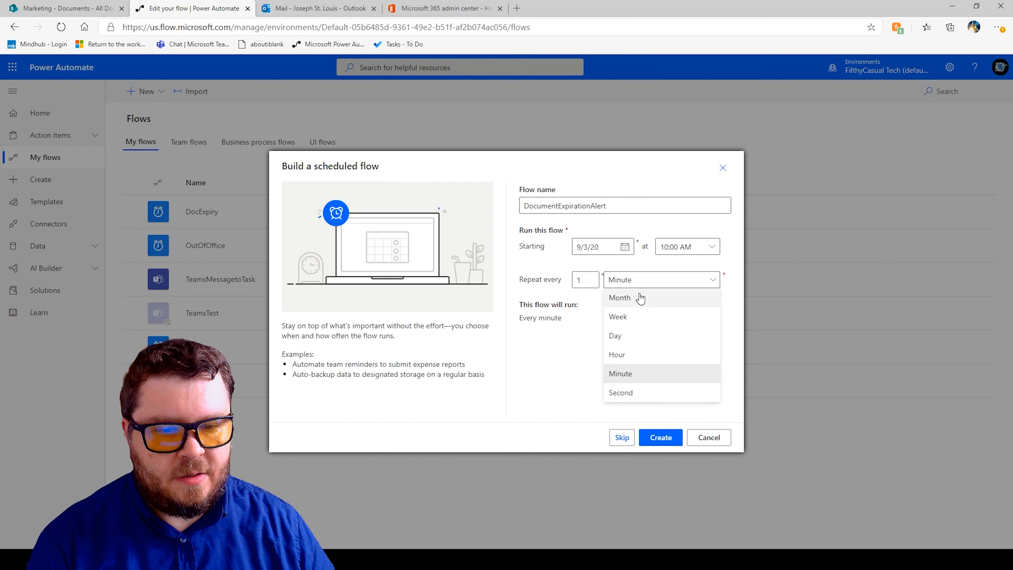
click(617, 336)
click(711, 246)
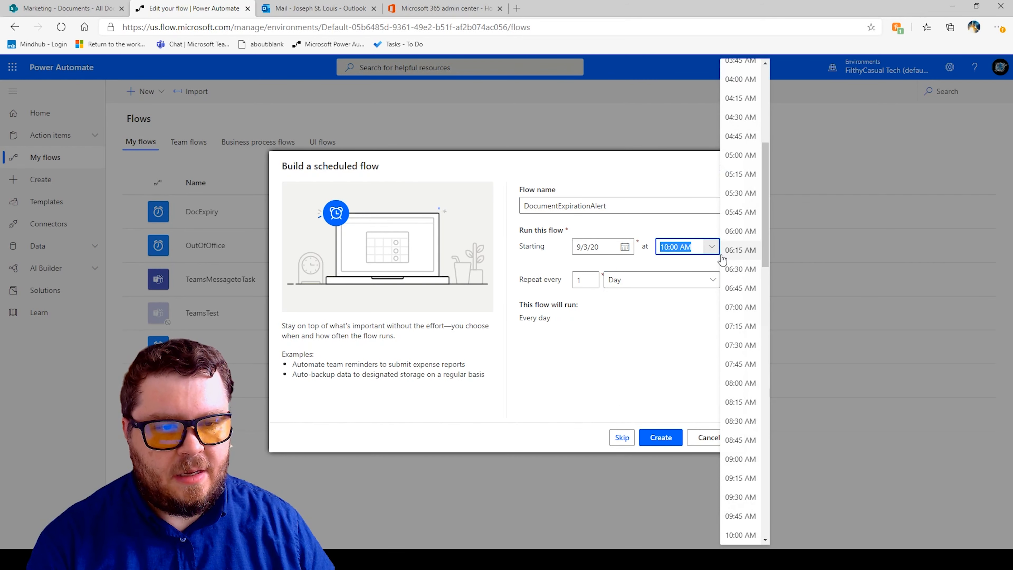
click(741, 384)
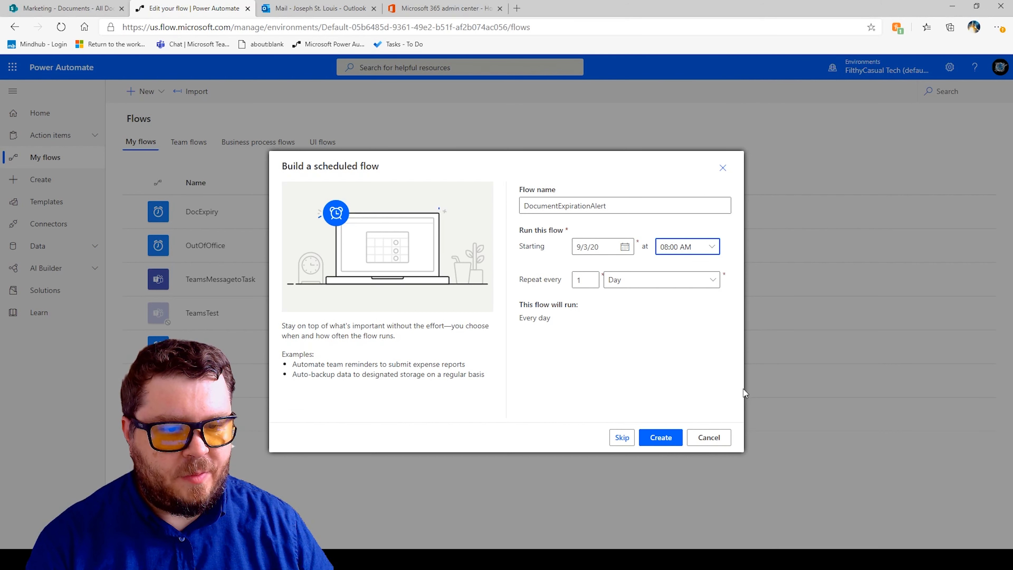
click(658, 437)
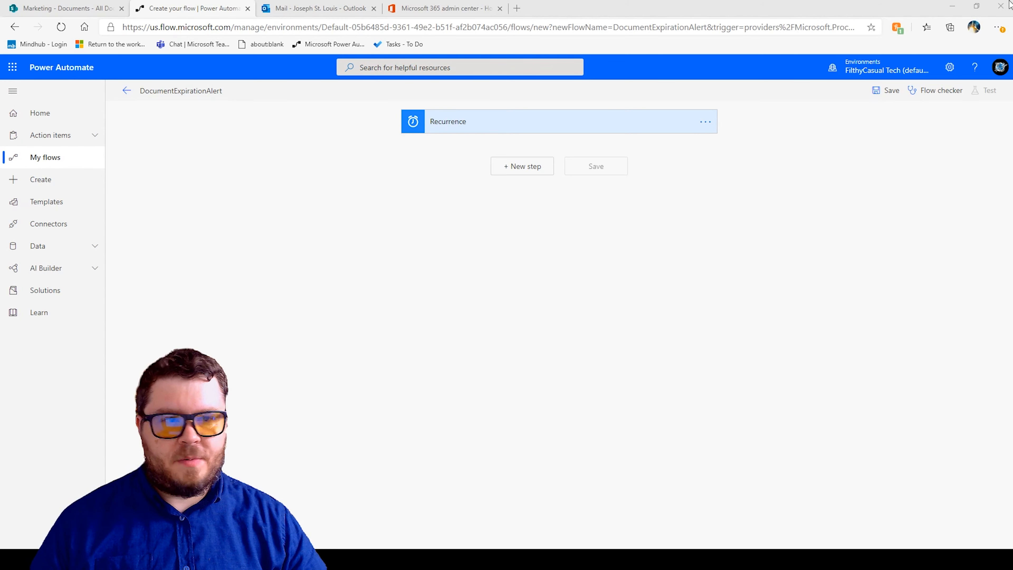
Add a new step using the SharePoint Get files (properties only) action.
click(534, 168)
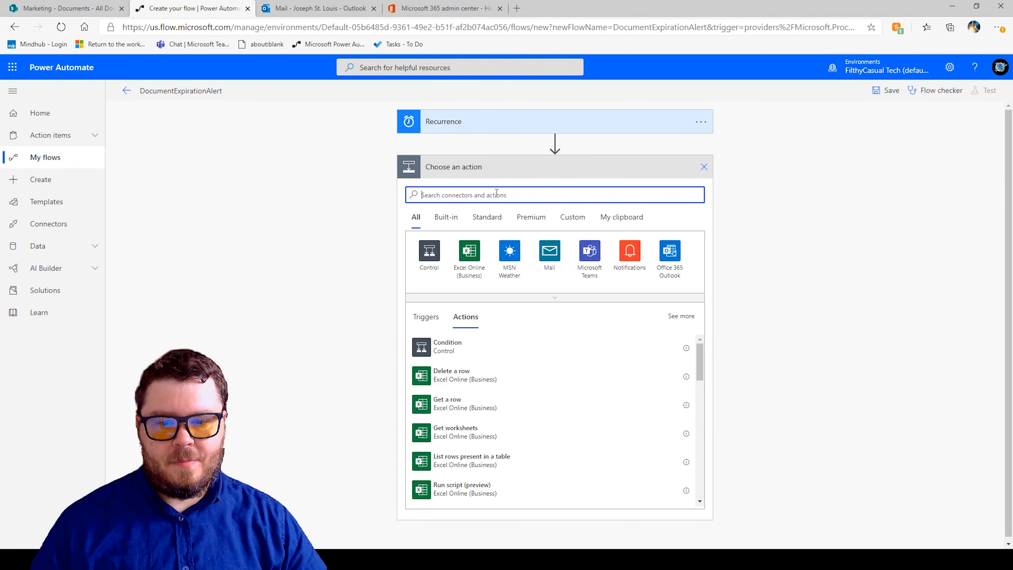
text(get fil)
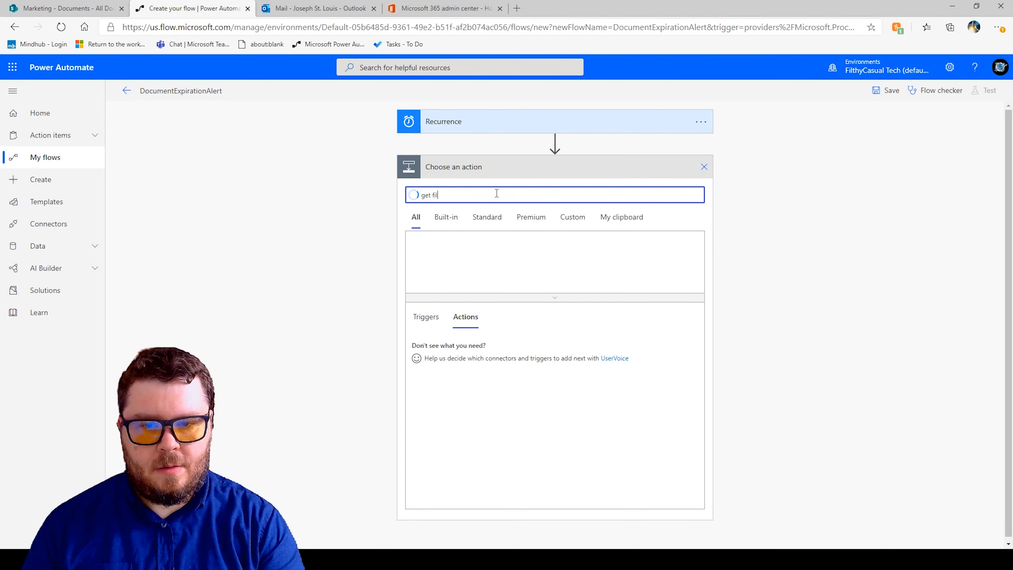
text(e)
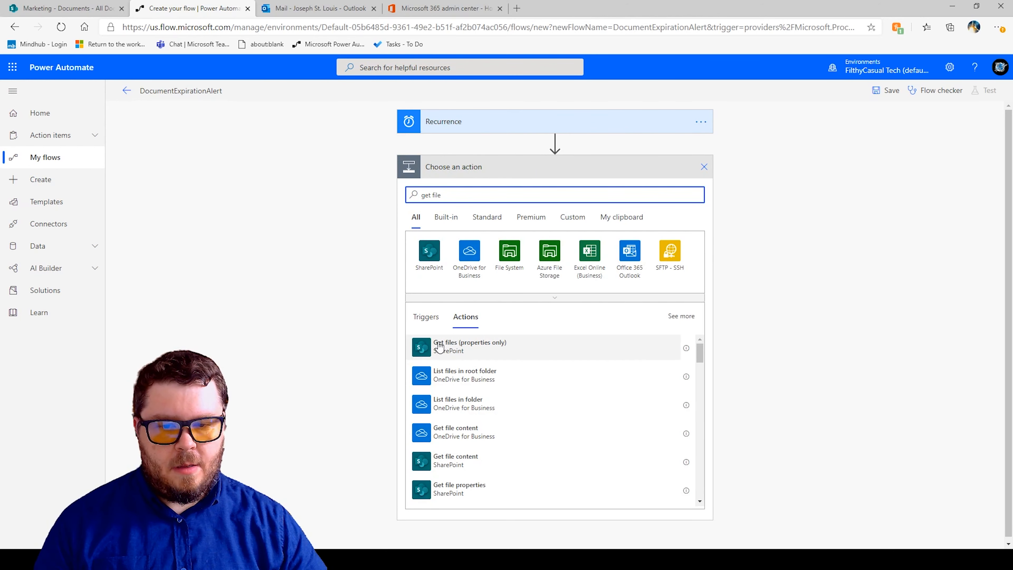
click(440, 349)
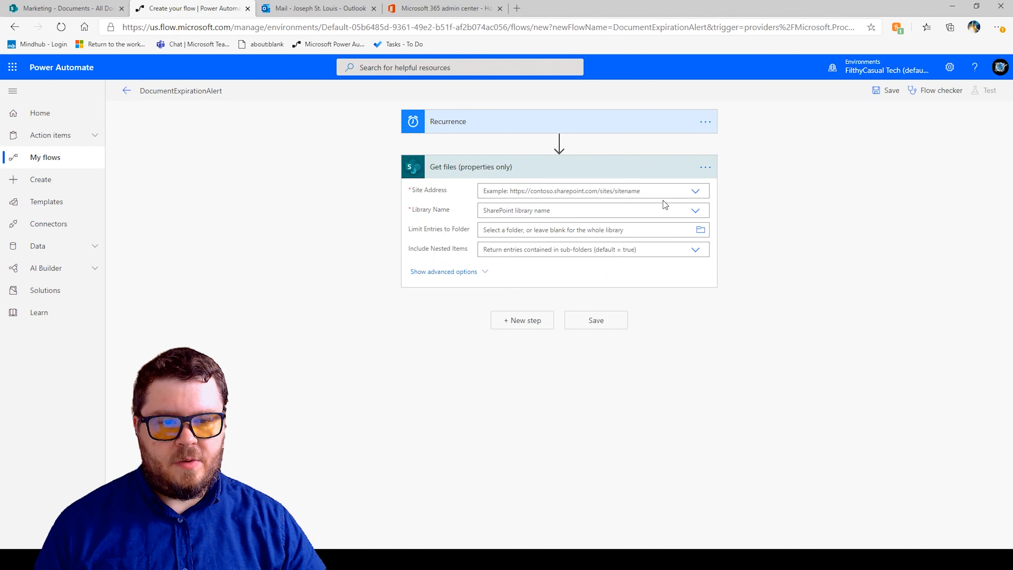
Choose the site address for the Get files action.
click(699, 192)
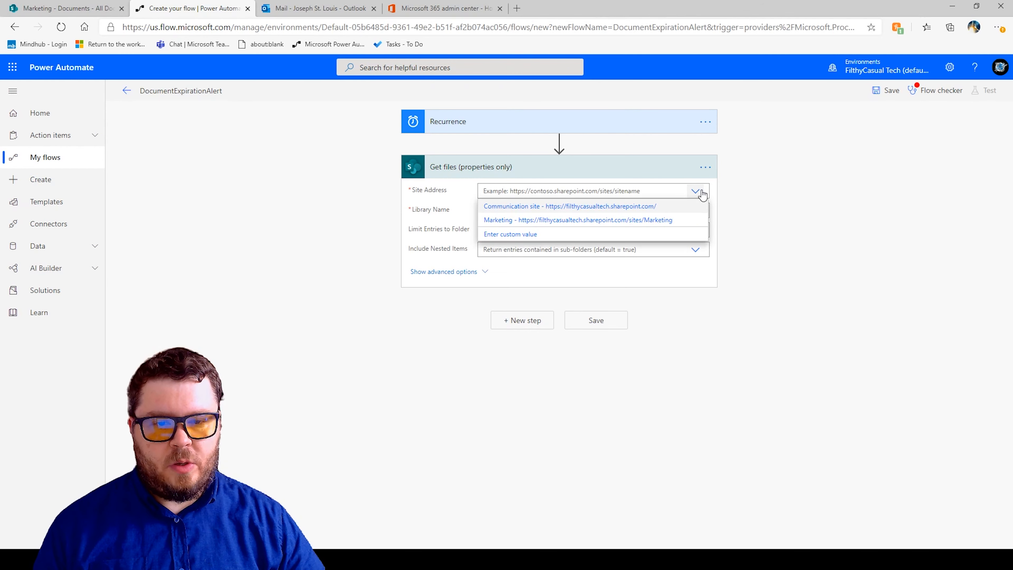
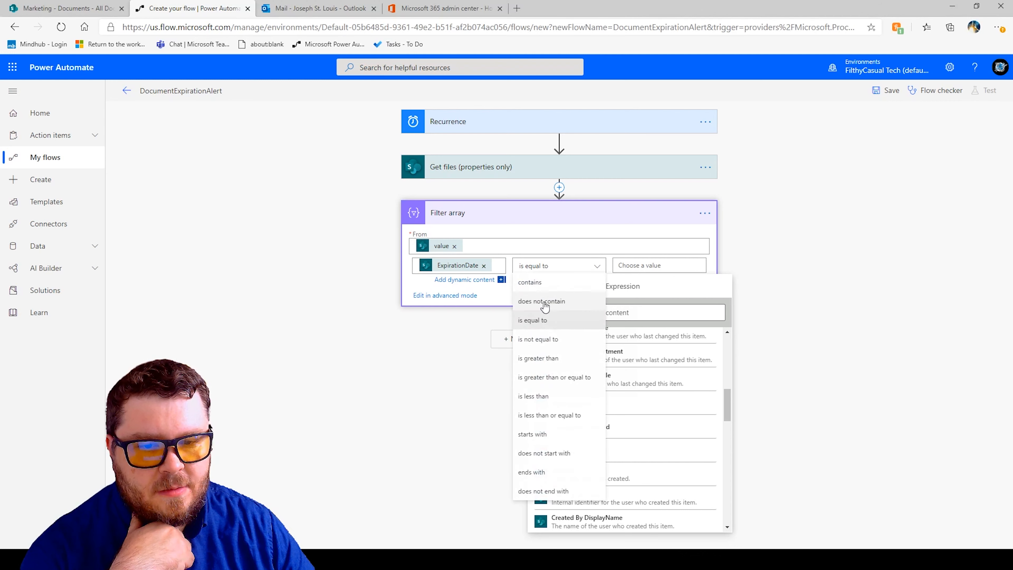
Set the Filter array condition to ExpirationDate is less than the expression addDays(utcNow(), 0, 'yyyy-MM-dd').
click(534, 396)
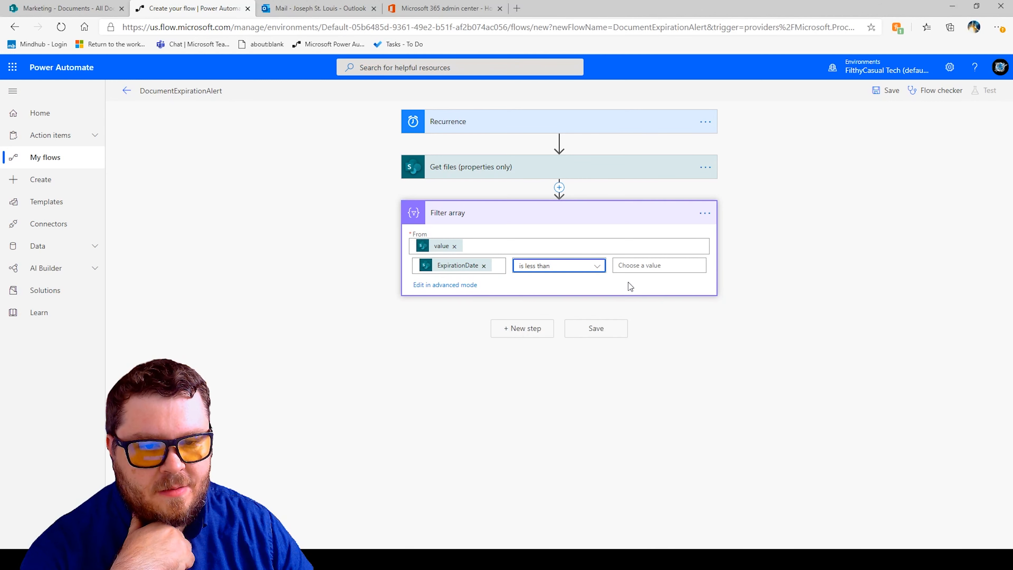
click(636, 265)
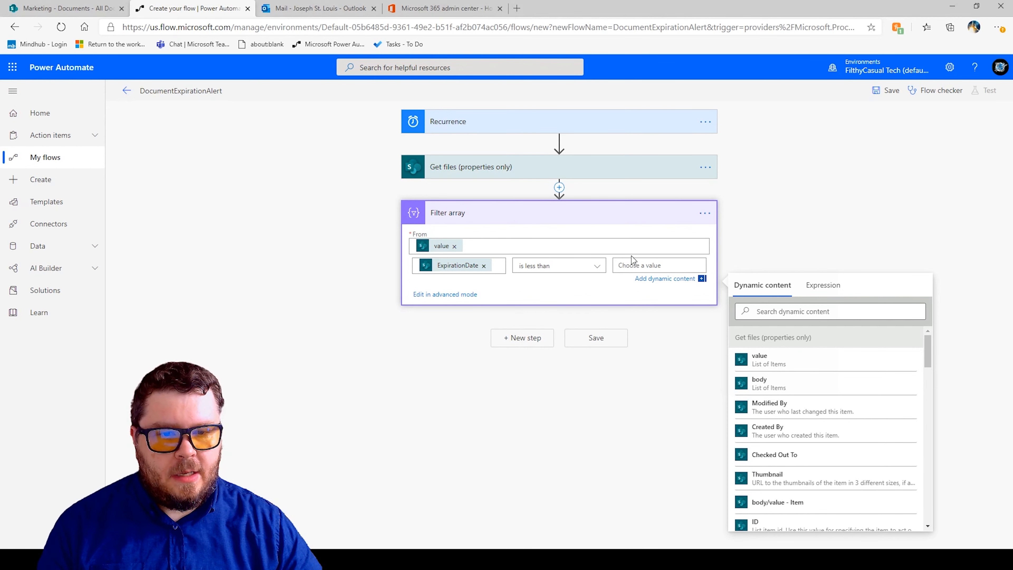
click(824, 285)
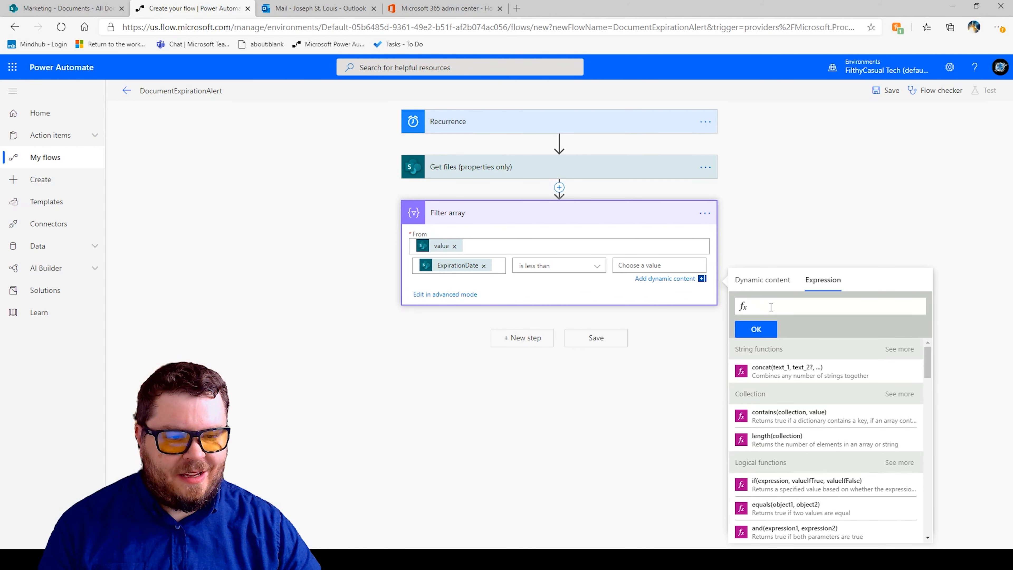
text(addDays(utcNow(), 0, 'yyyy-MM-dd'))
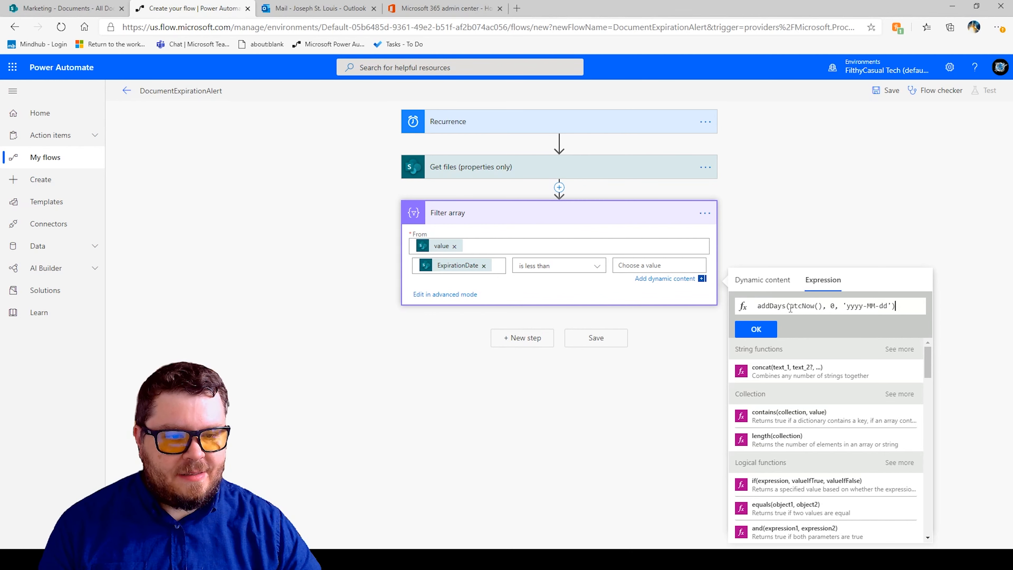
drag(790, 308, 822, 306)
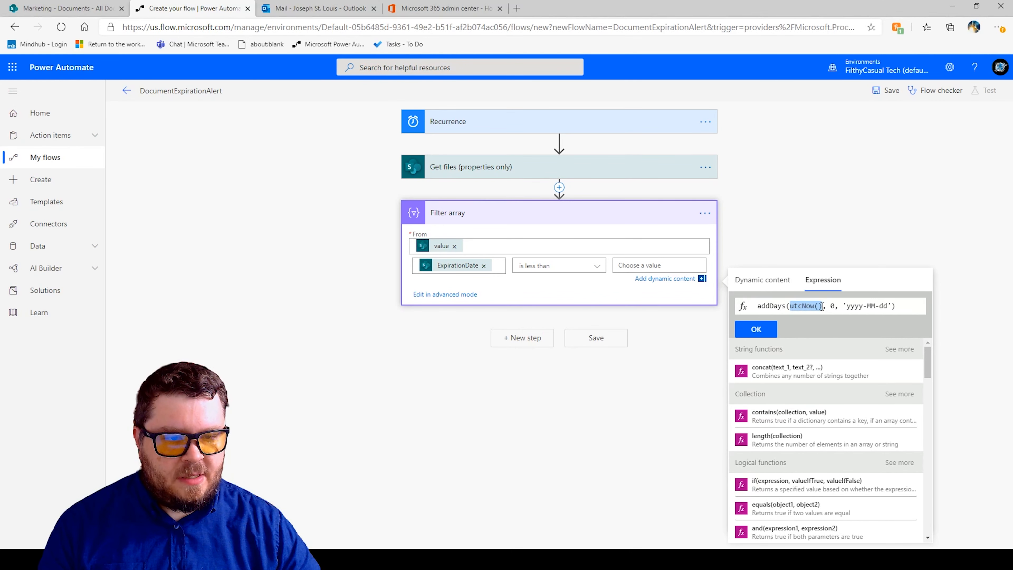
click(833, 305)
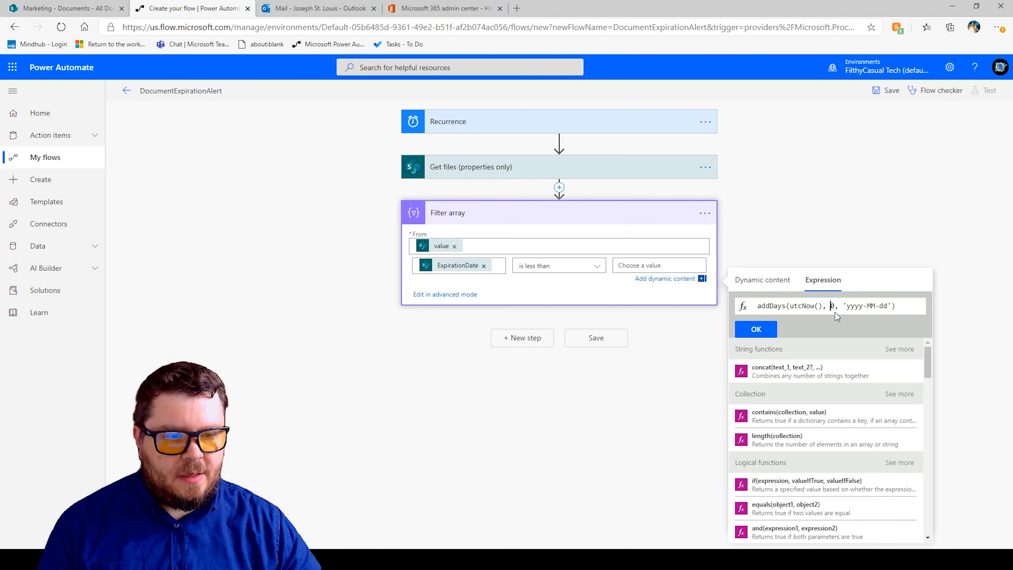
drag(828, 305, 838, 305)
click(850, 307)
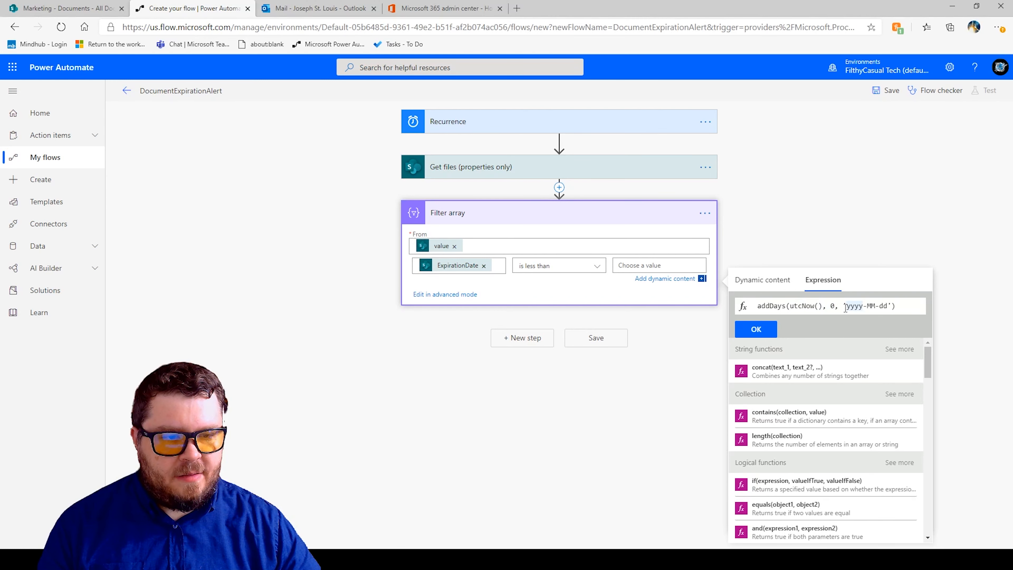
click(892, 306)
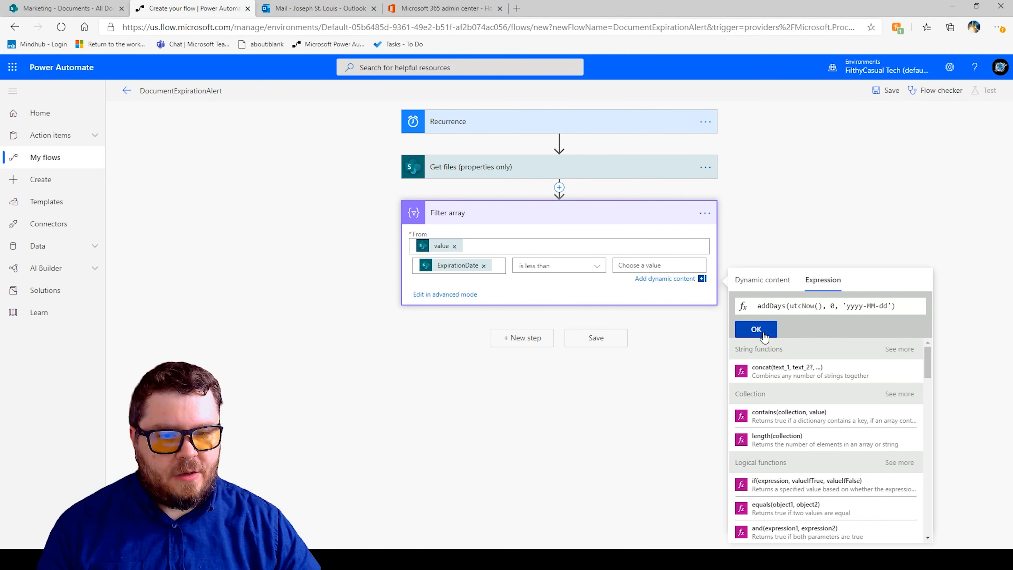
click(756, 331)
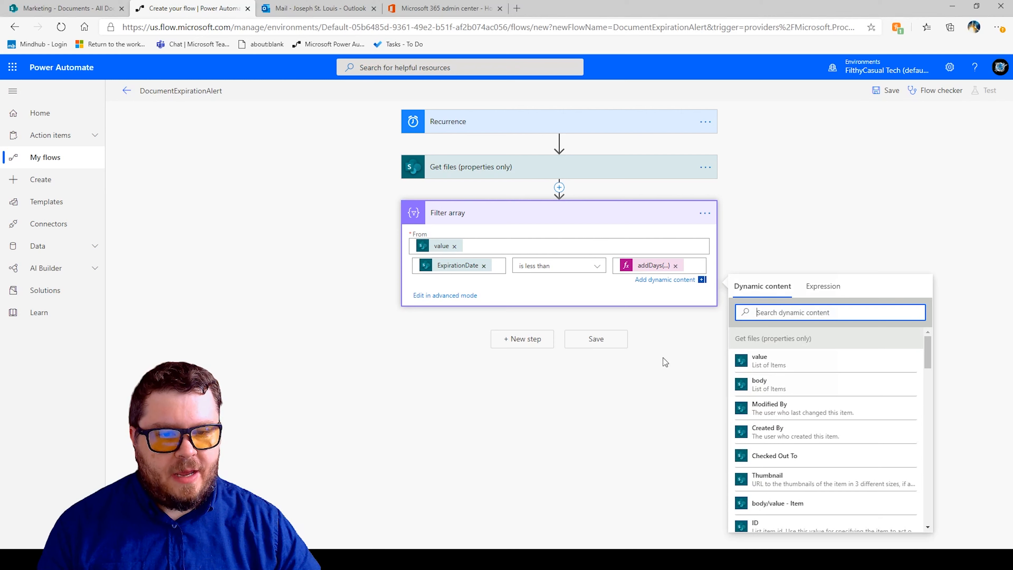
Add a new step using the Select data operation action below Filter array.
click(507, 344)
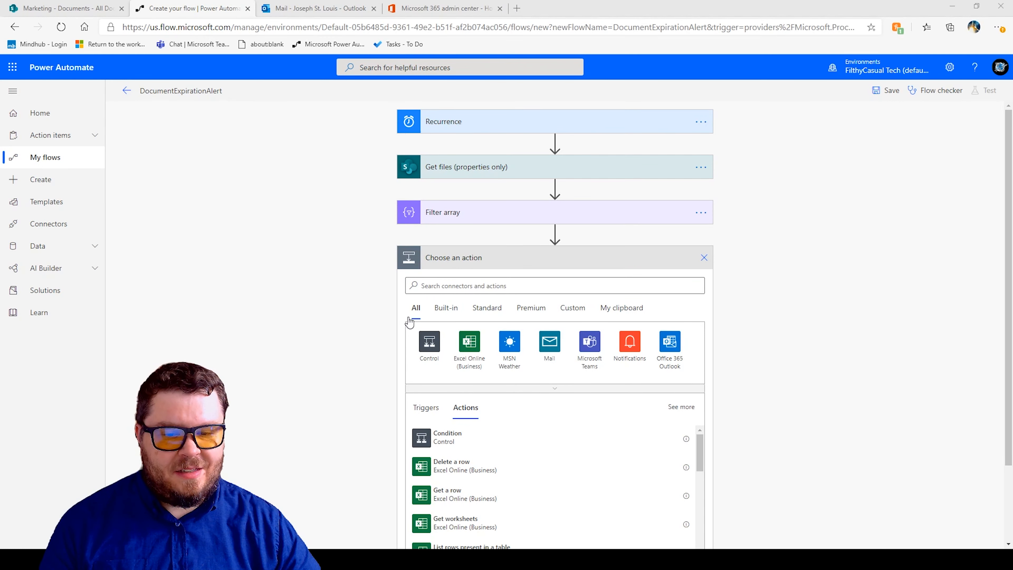
click(962, 3)
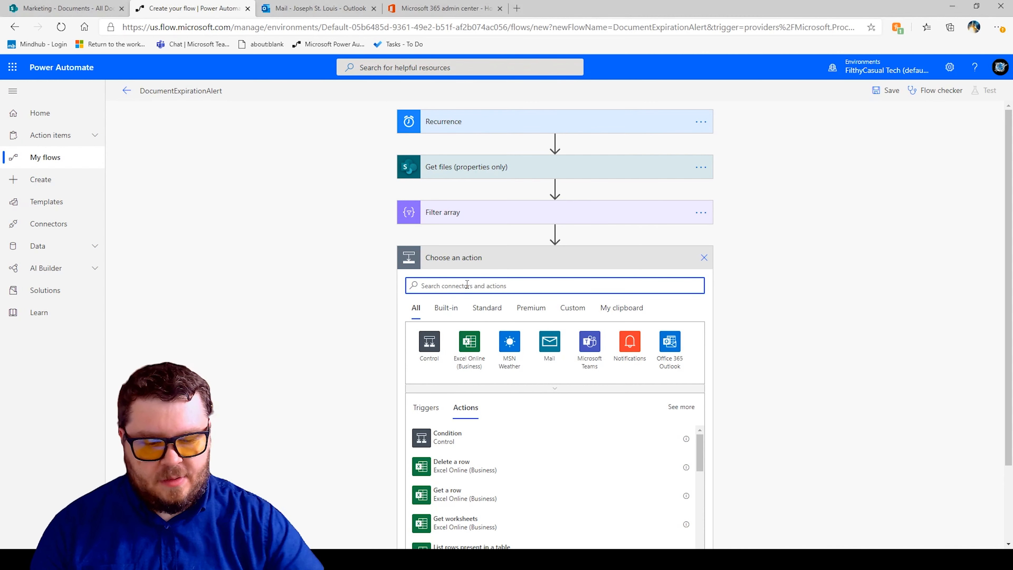
text(select)
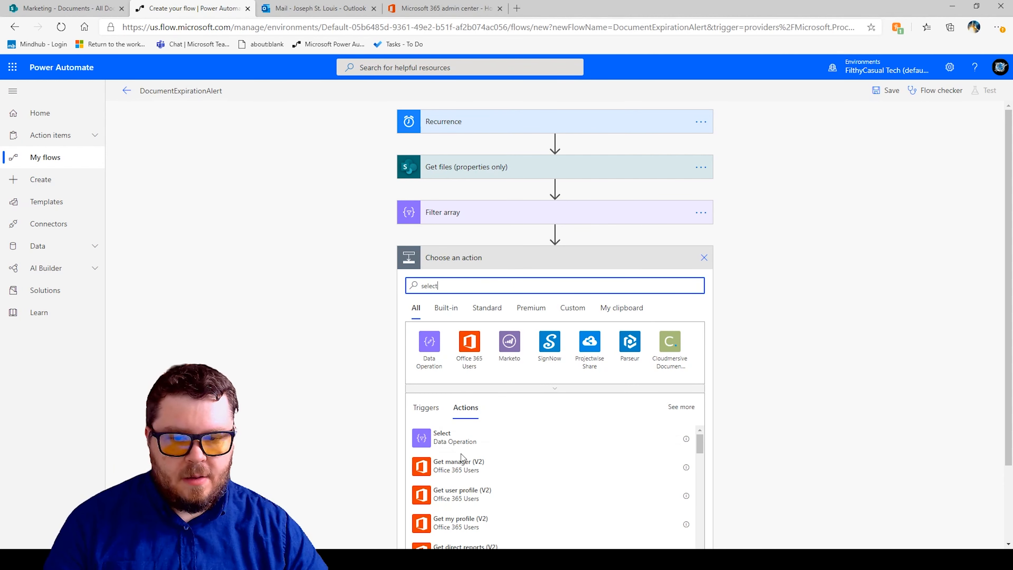
click(442, 439)
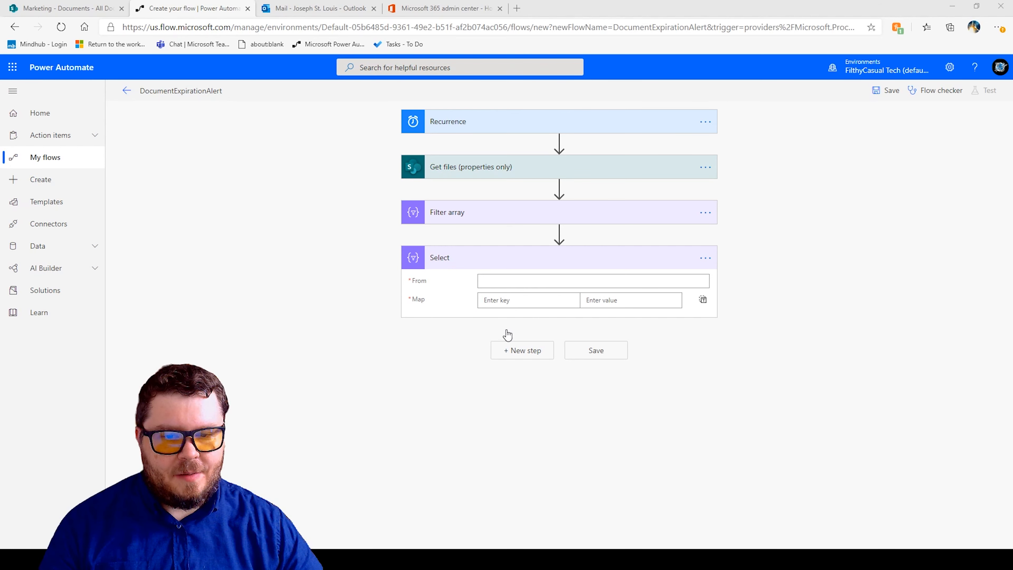
Set the Select action's From field to the Body output of Filter array.
click(956, 10)
click(531, 279)
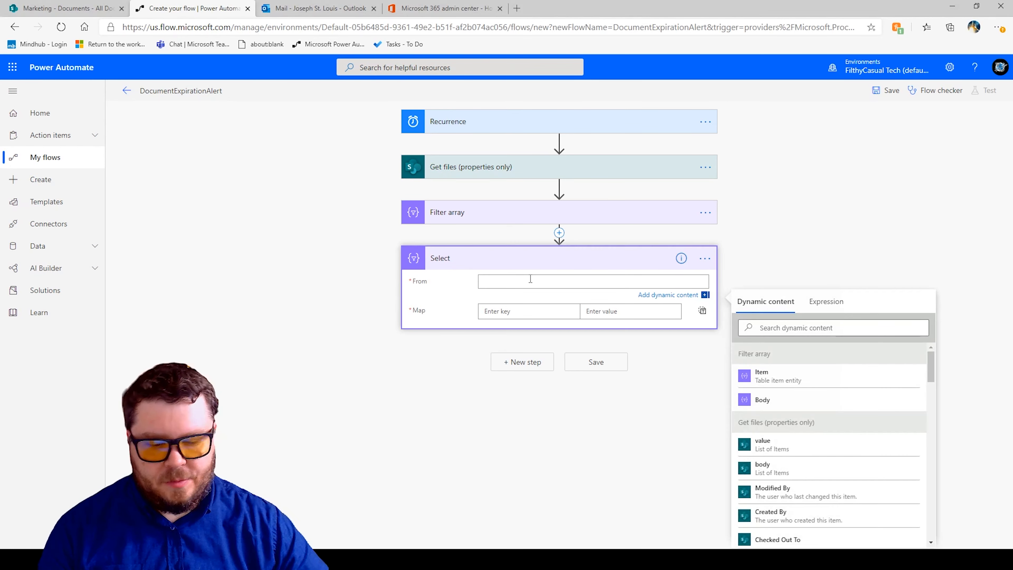
click(763, 400)
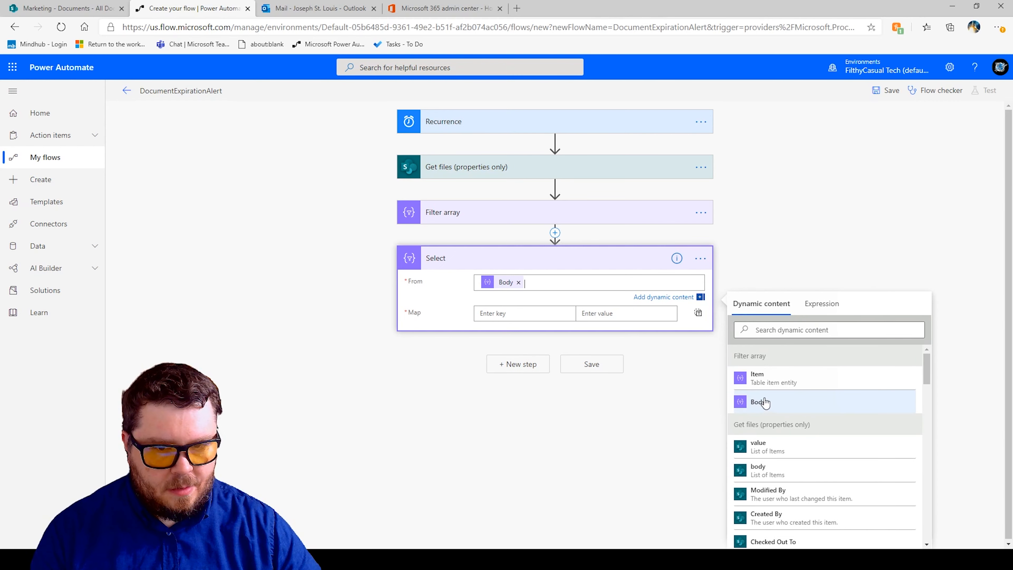
Enter the Select map keys File Name, Created By and Expiration Date.
click(510, 311)
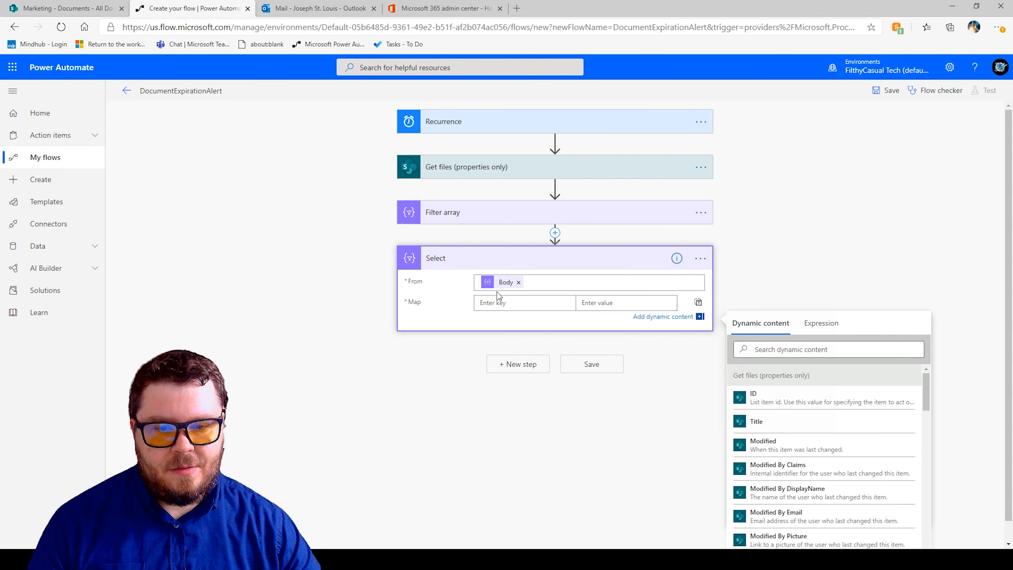
text(File Name)
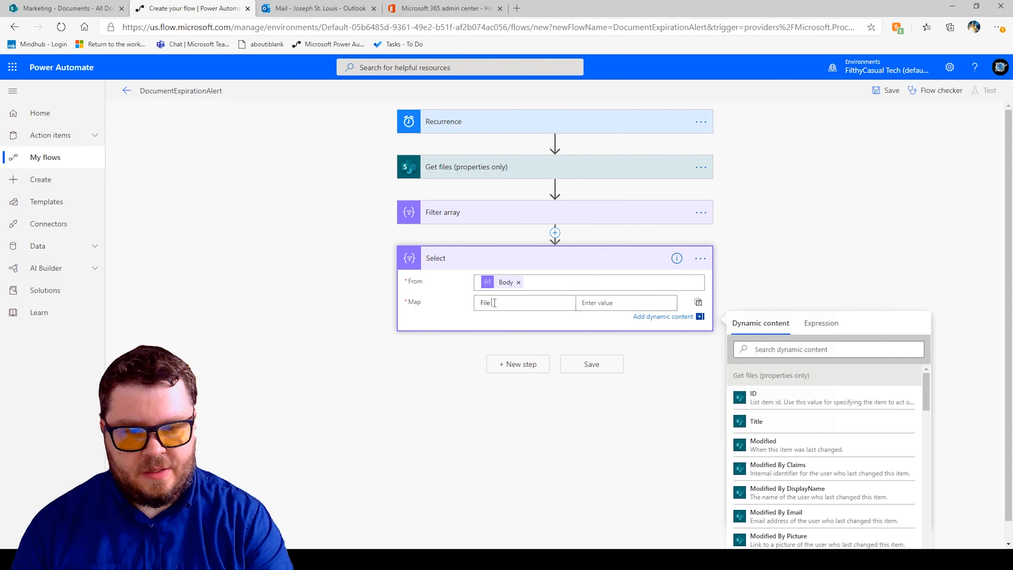
click(601, 303)
click(528, 318)
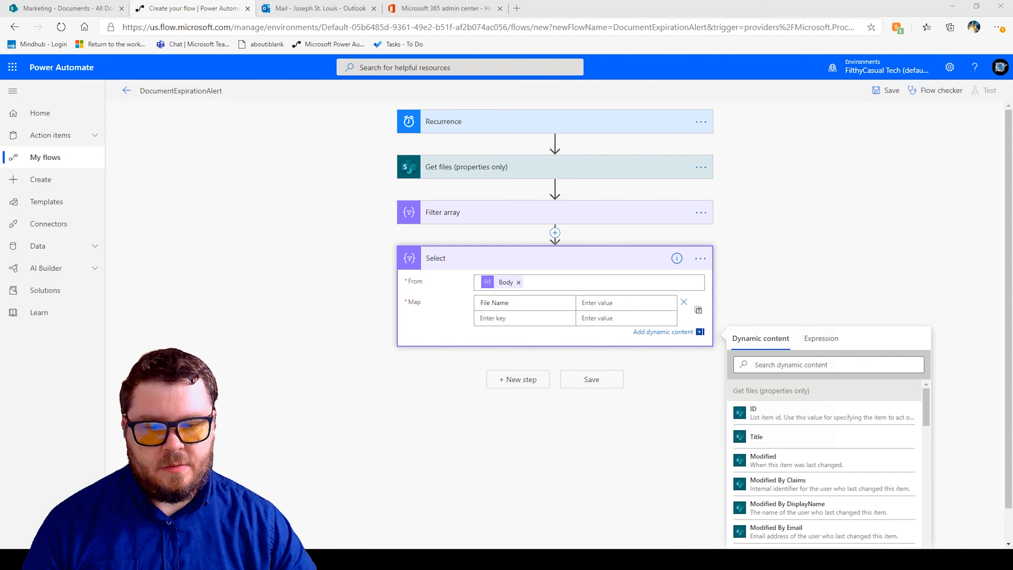
click(940, 10)
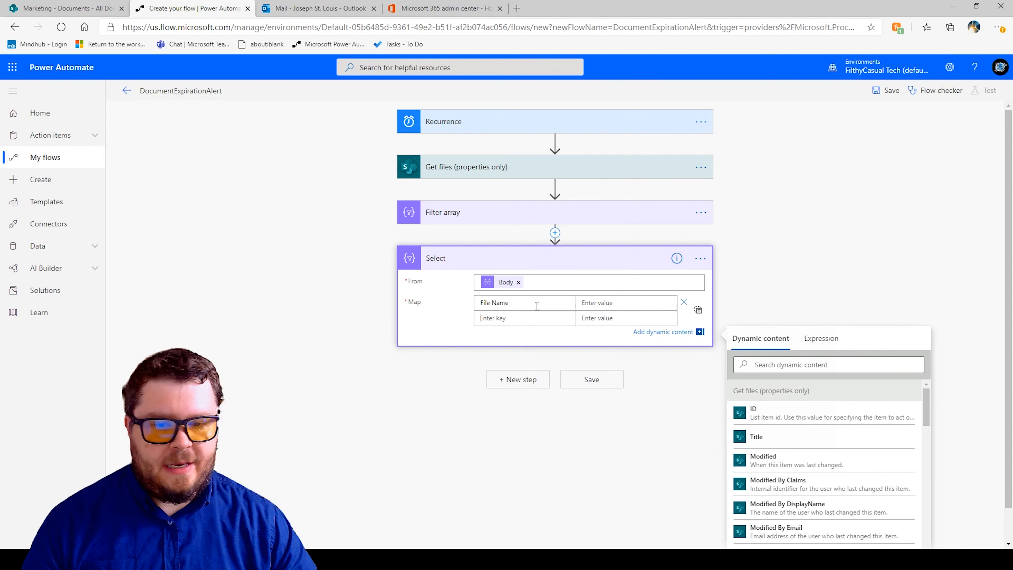
text(C)
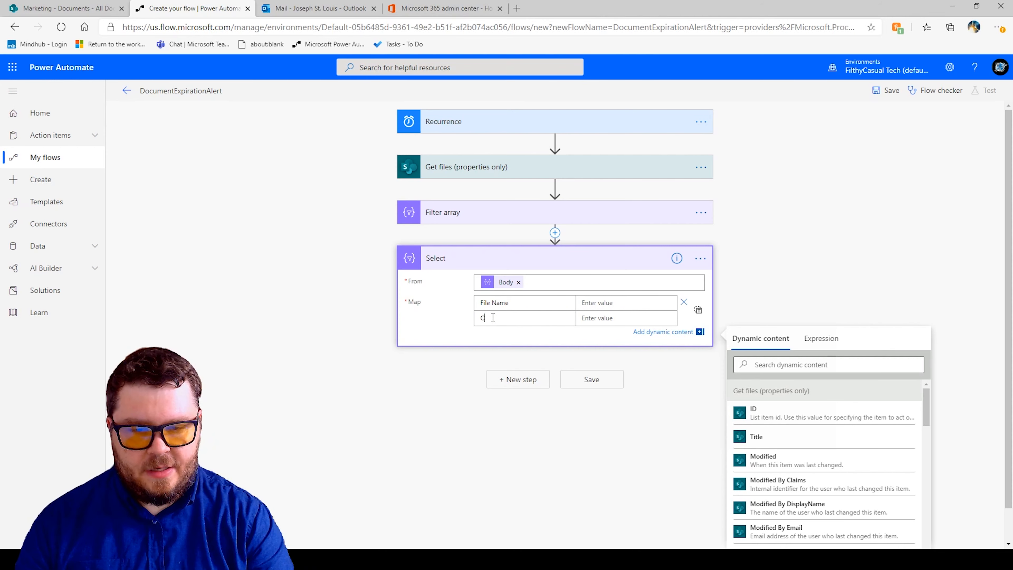
text(reated By)
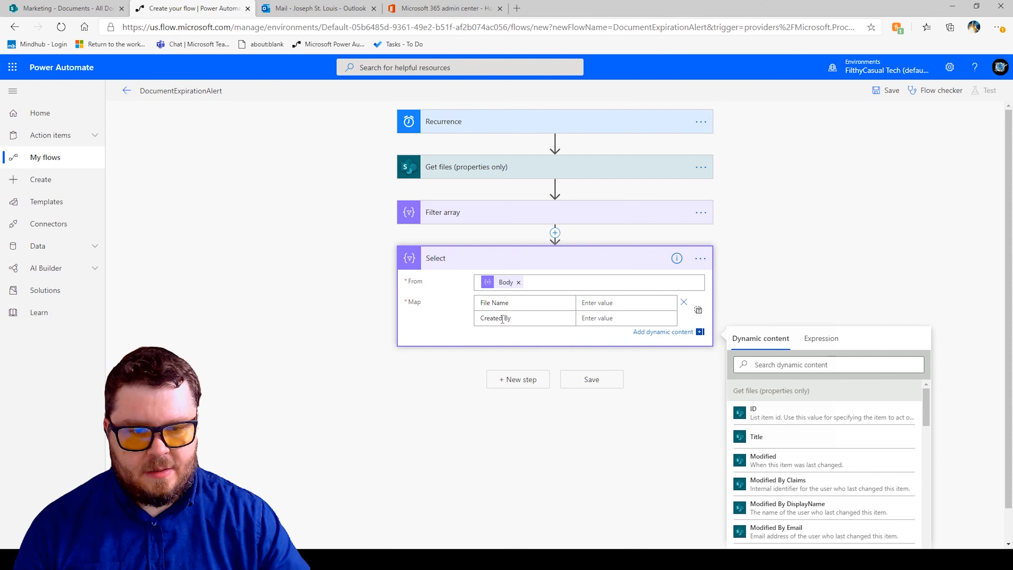
key(Tab)
click(490, 336)
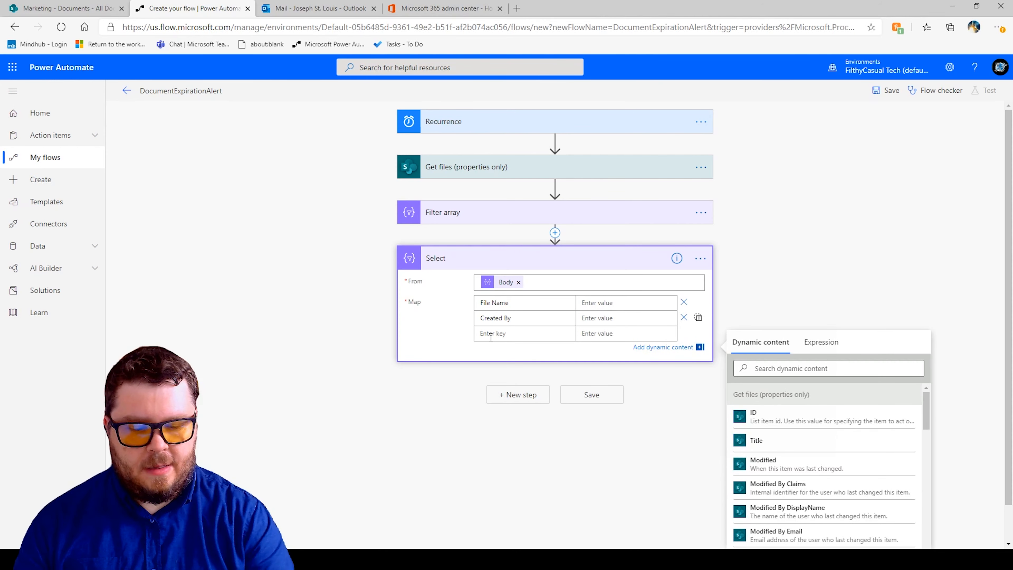
text(Expiration Date)
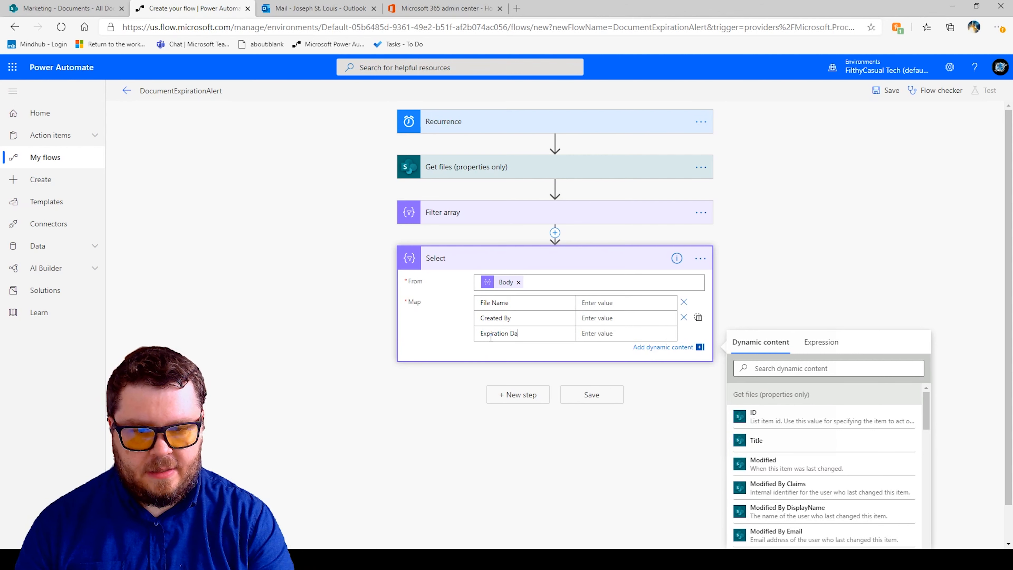
Set the File Name map value to the expression item()?['{Name}'].
click(600, 301)
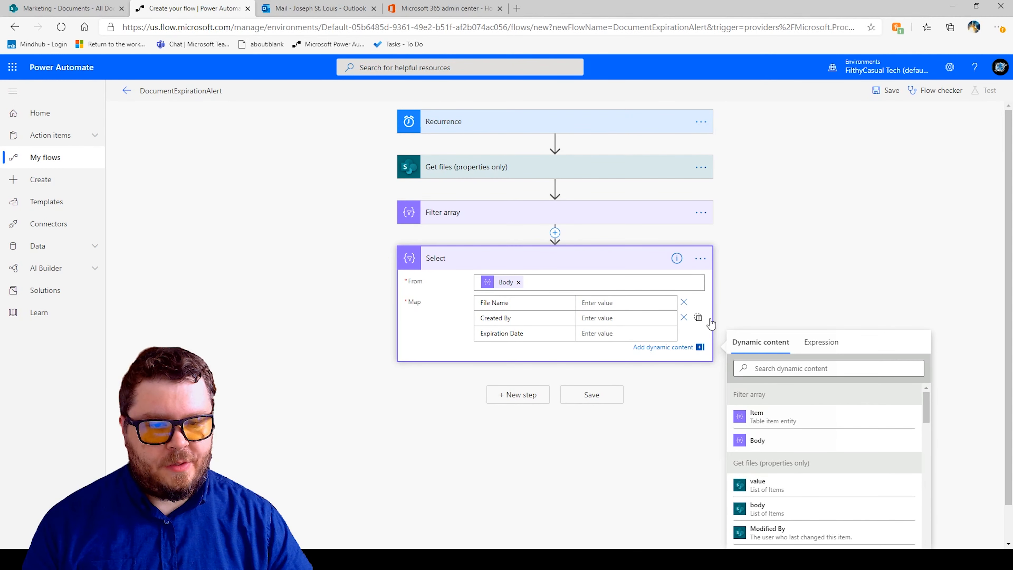
click(831, 343)
text(item()?['{Name}'])
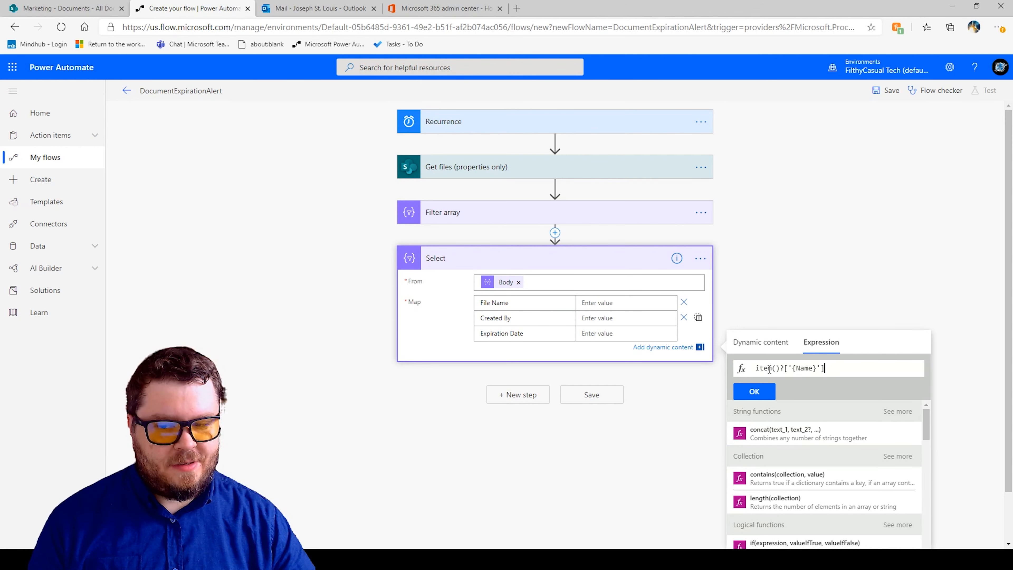
click(753, 393)
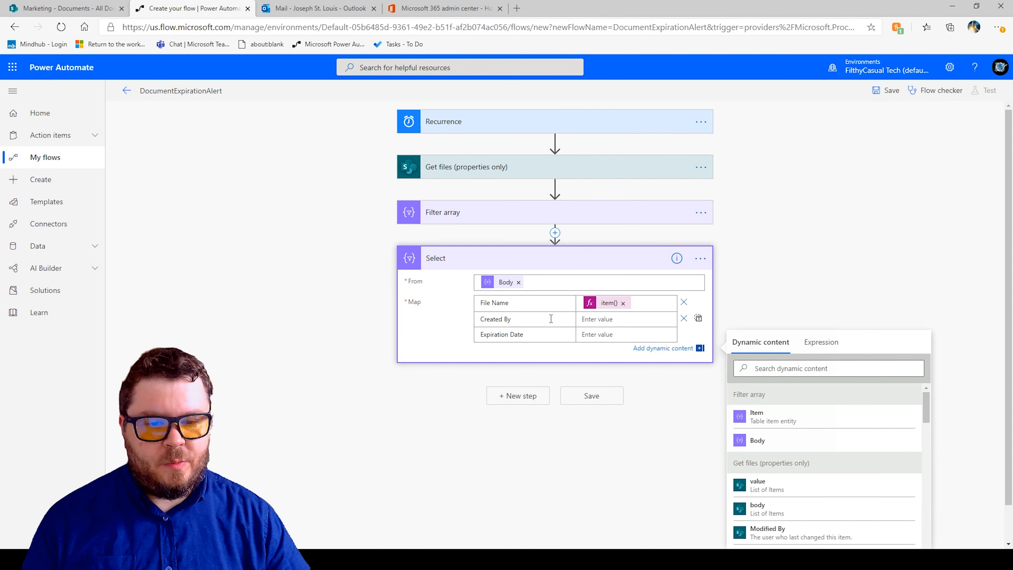
Set the Created By map value to the expression item()?['Author/DisplayName'].
click(827, 352)
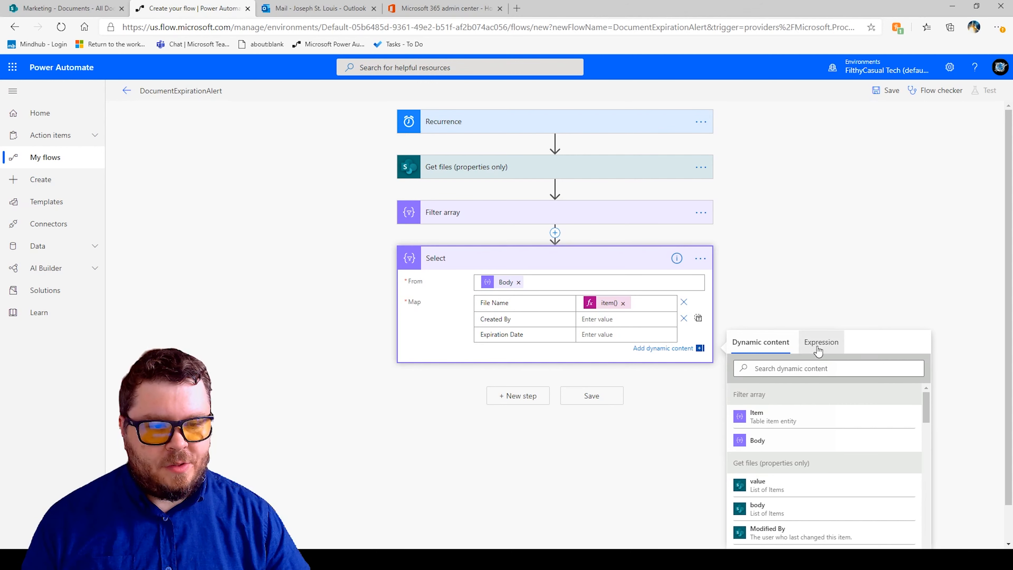
text(item()?['Author/DisplayName'])
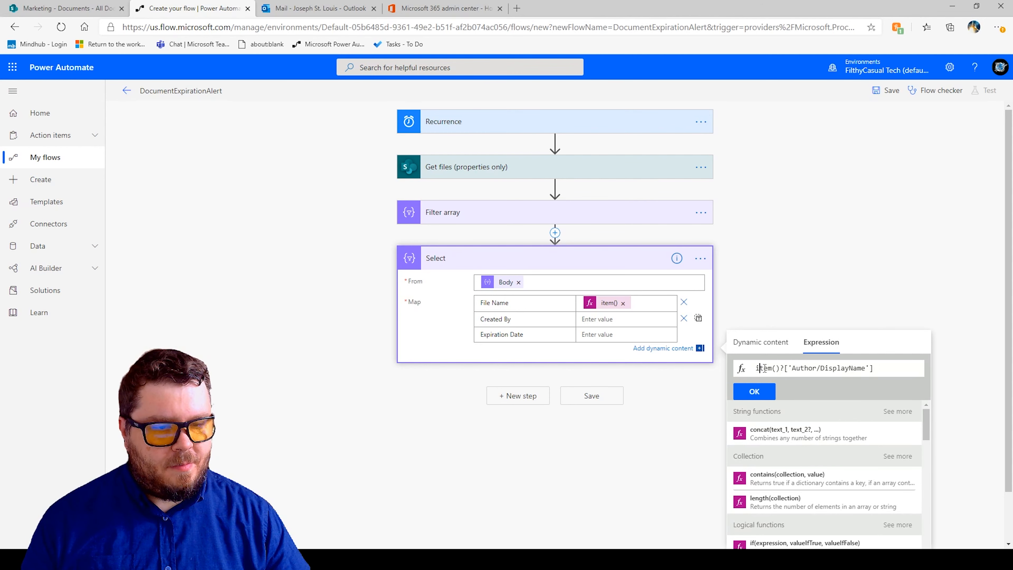
drag(756, 373, 776, 373)
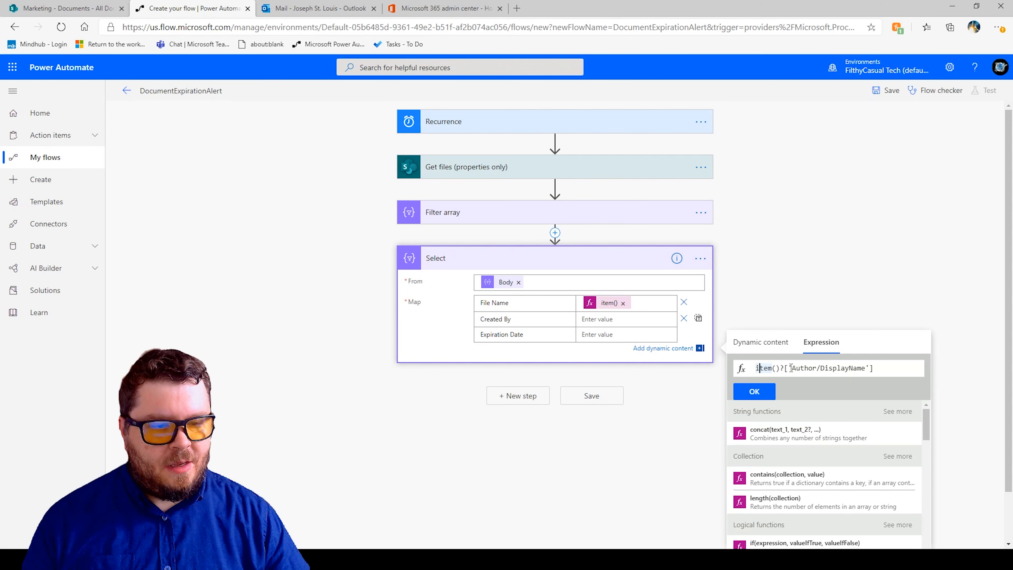
drag(790, 368, 877, 368)
click(886, 367)
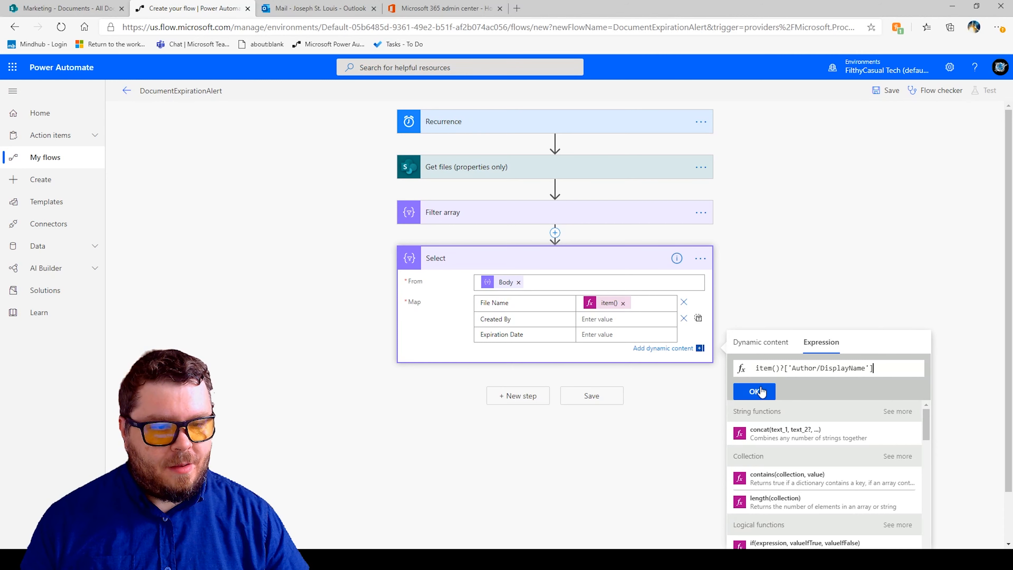
click(754, 392)
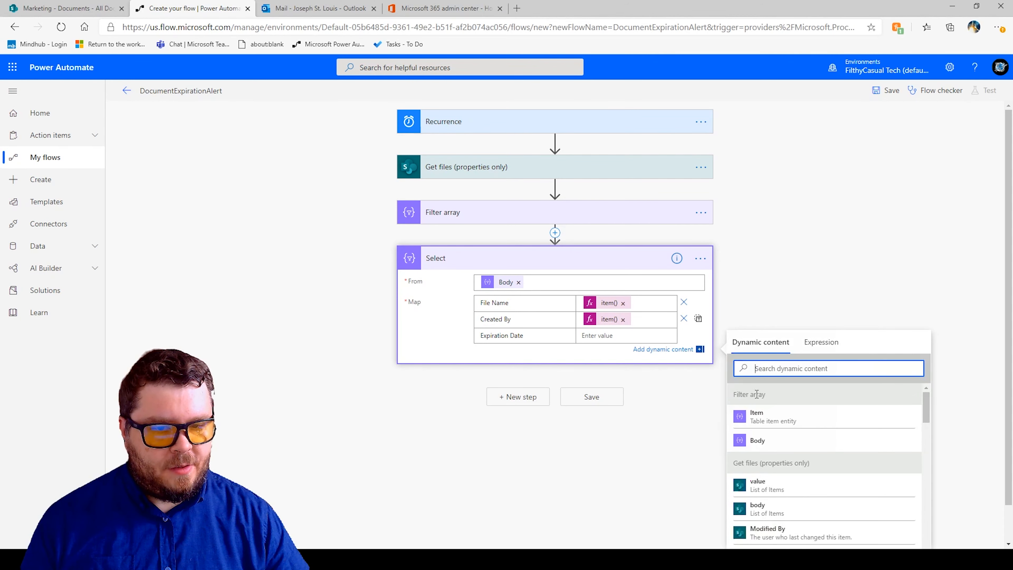
Set the Expiration Date map value to the expression item()?['ExpirationDate'].
click(584, 336)
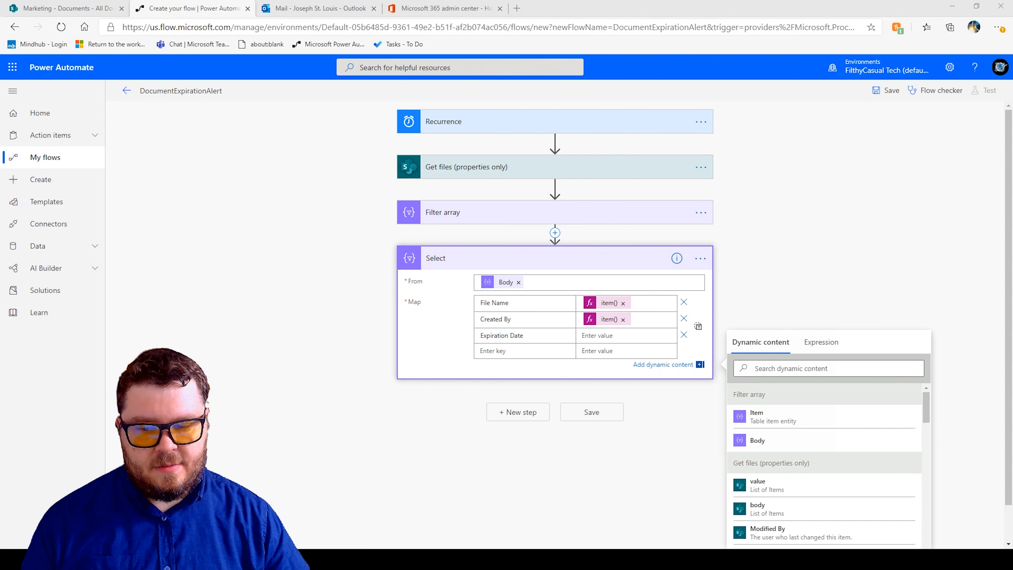
click(813, 344)
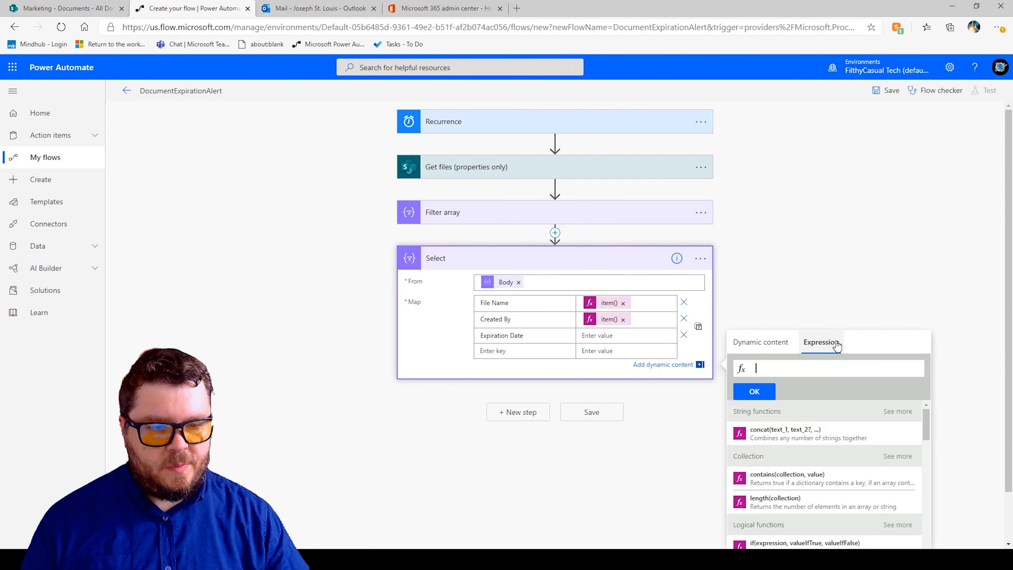
text(item()?['Author/DisplayName'])
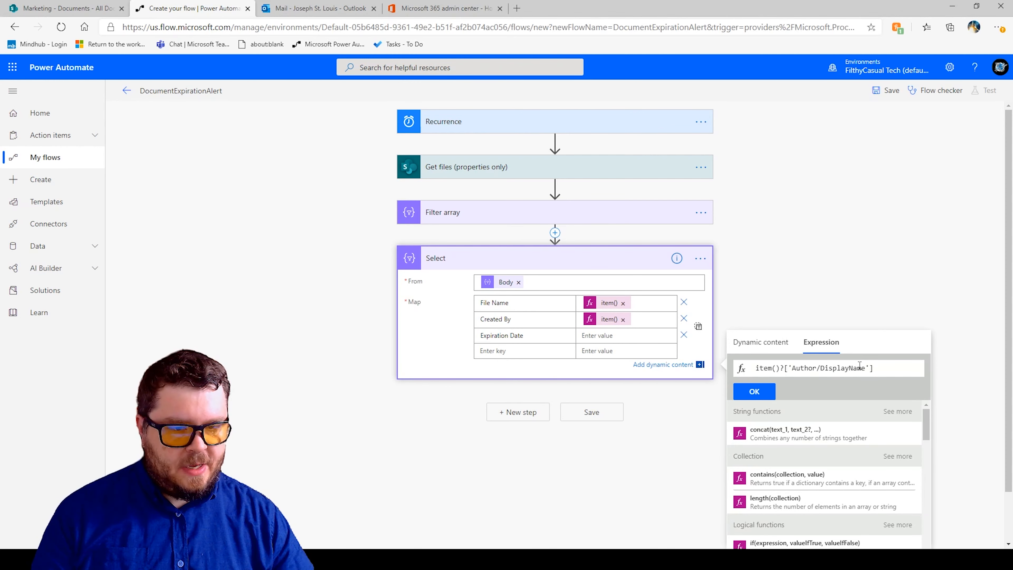
drag(865, 368, 793, 365)
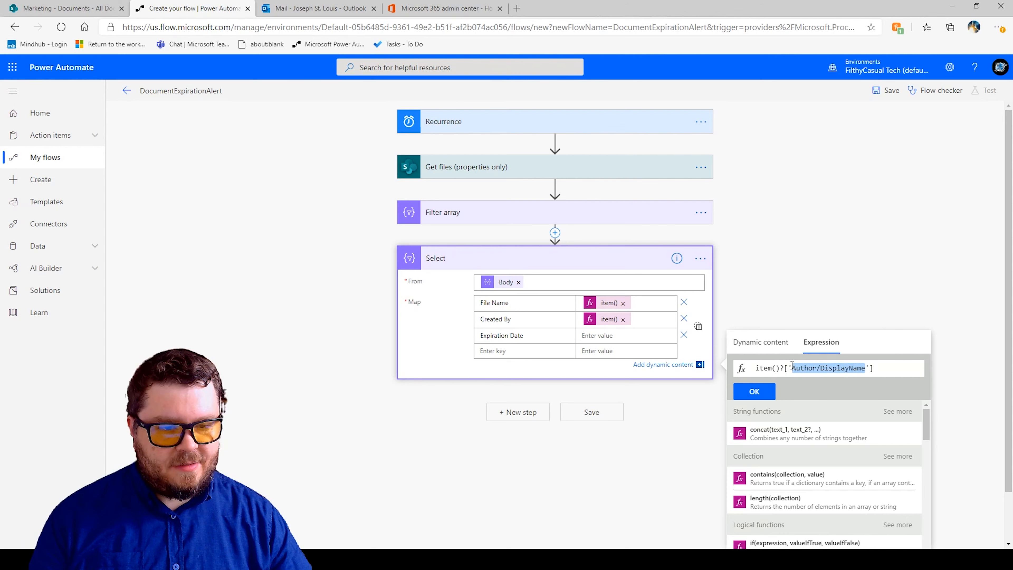
text(Expir)
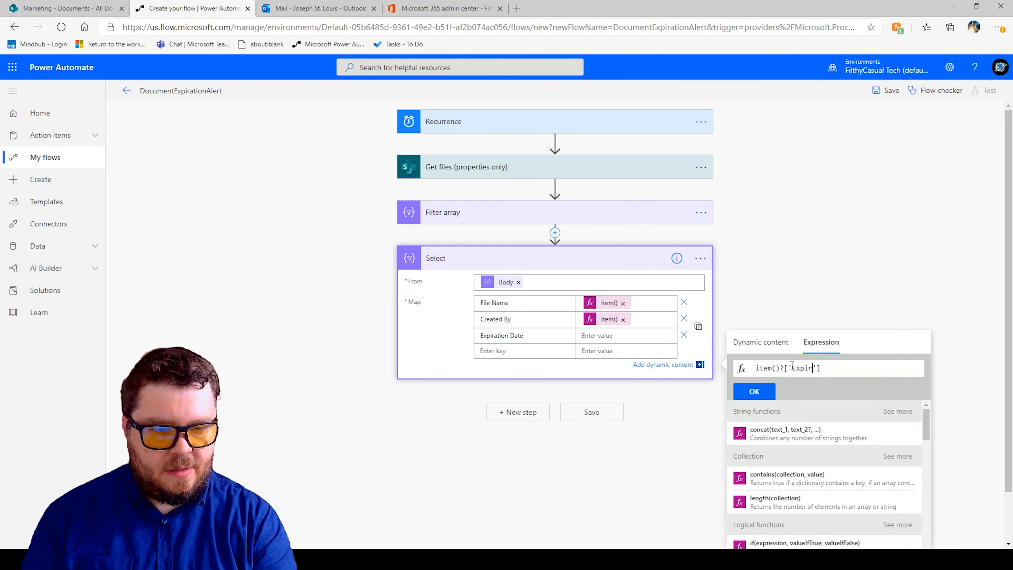
text(ationDate)
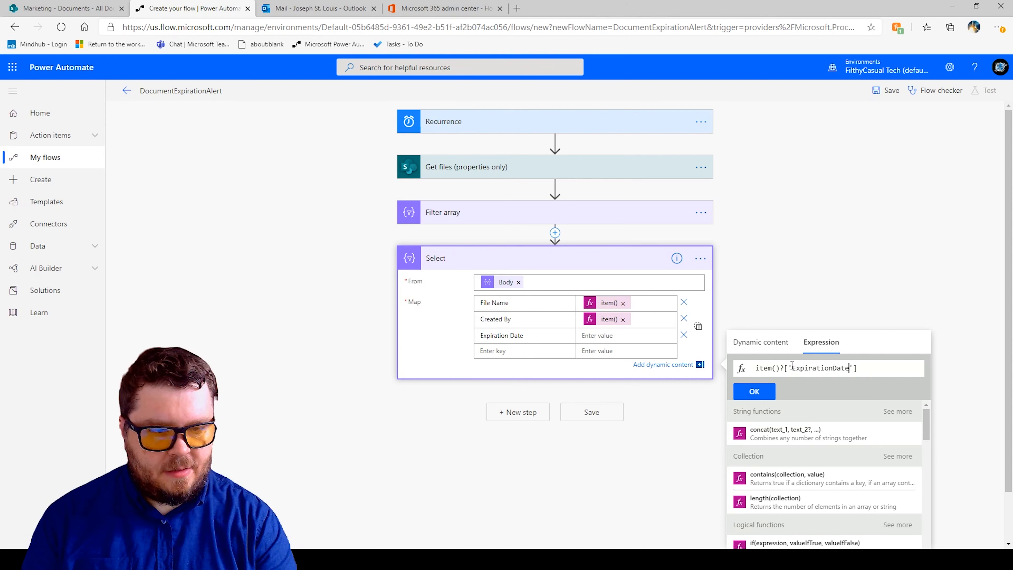
click(750, 389)
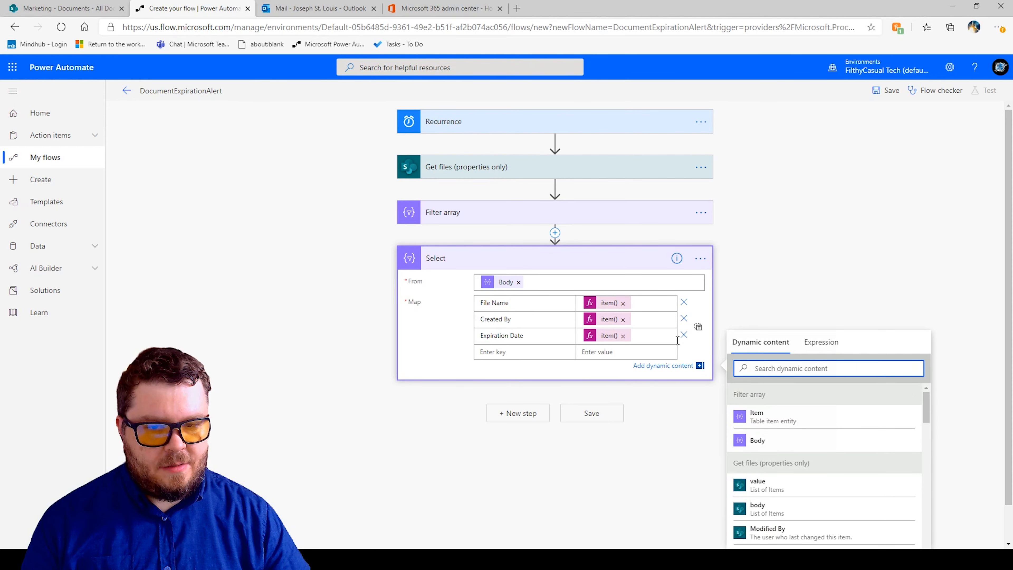
Add a Create HTML table action as a new step after Select.
click(809, 287)
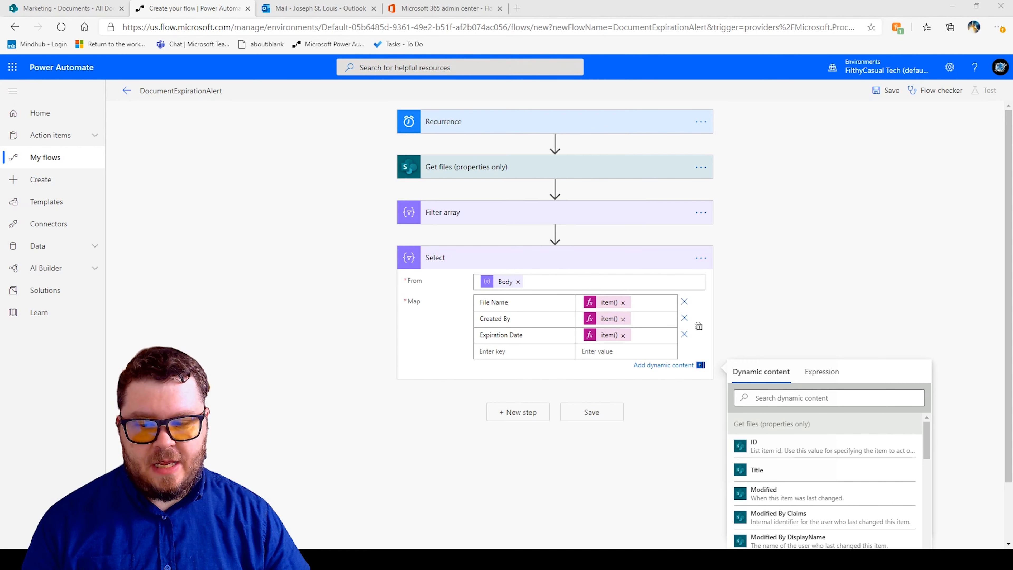
click(518, 412)
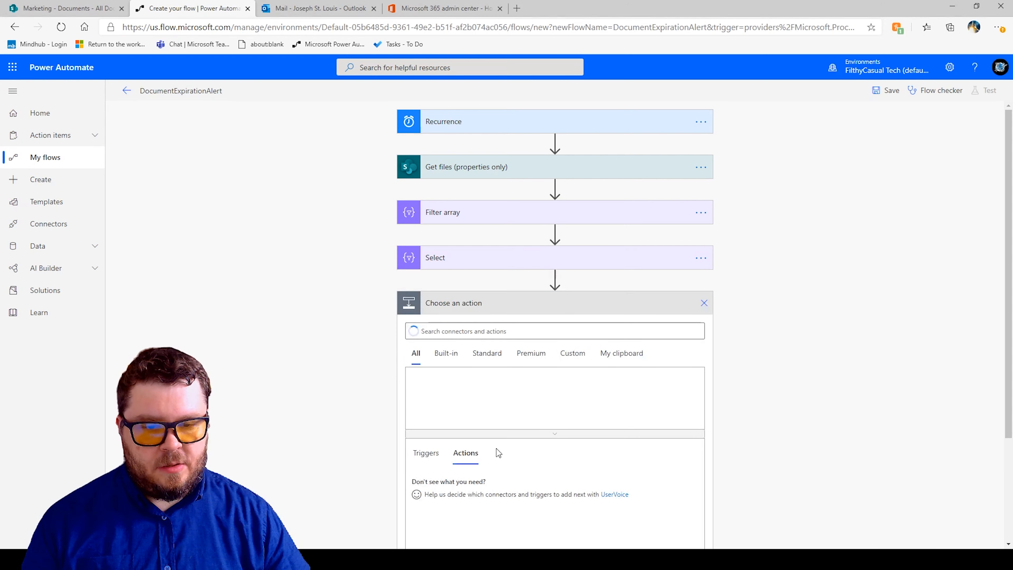
text(creat h)
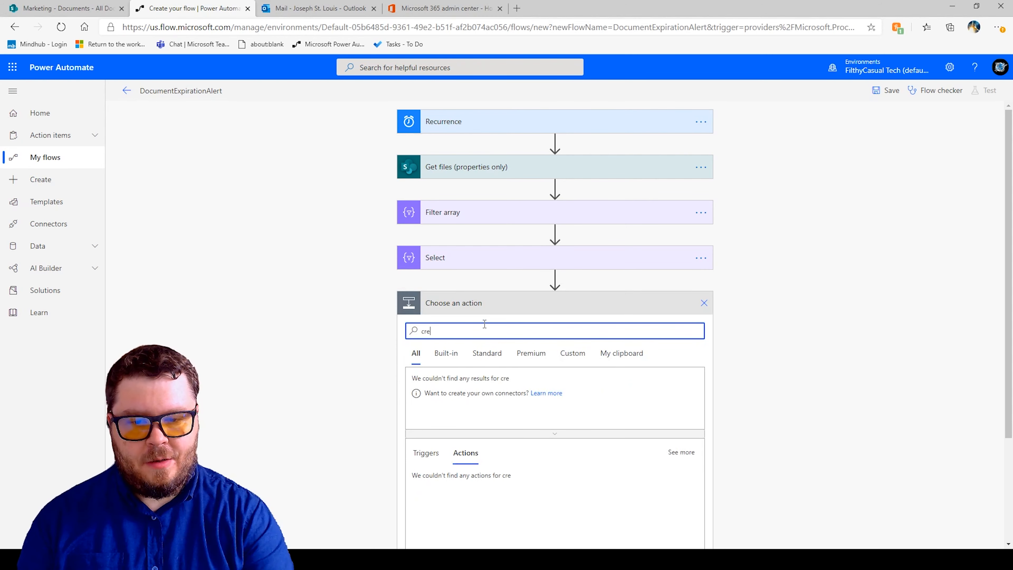
key(BackSpace)
key(BackSpace)
text(e html)
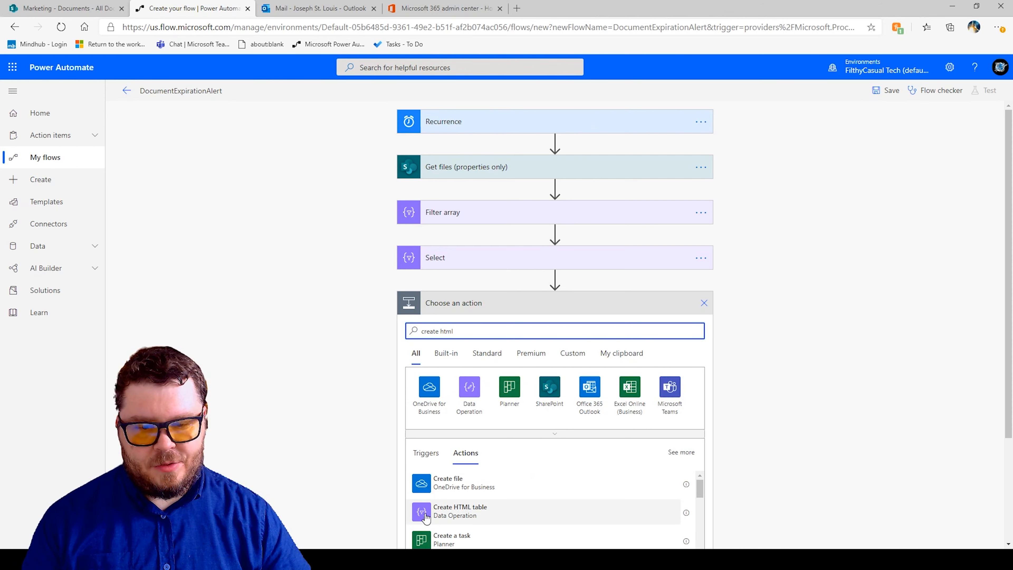
click(426, 517)
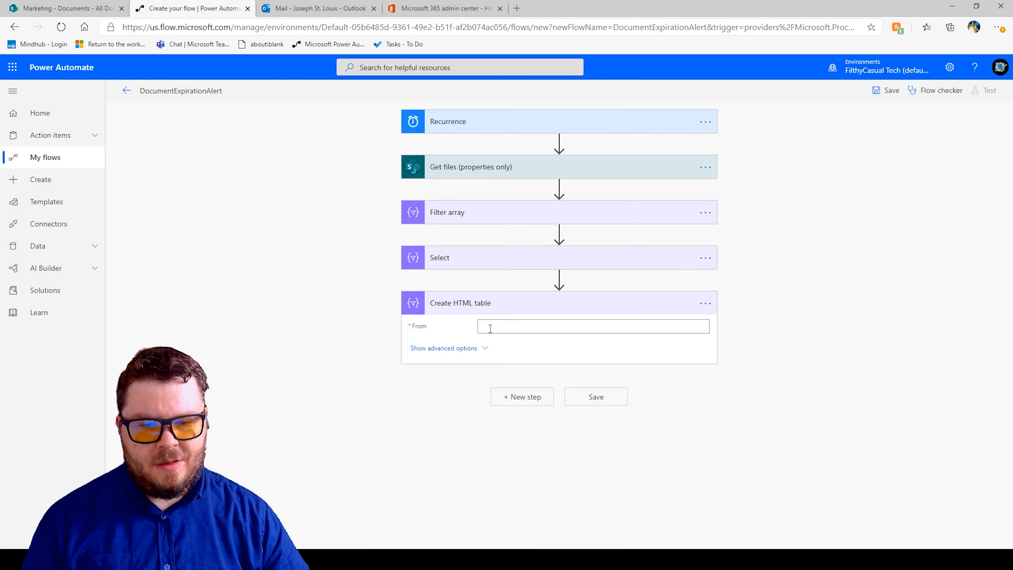
Set the HTML table's From field to the Select Output and show its advanced options.
click(484, 327)
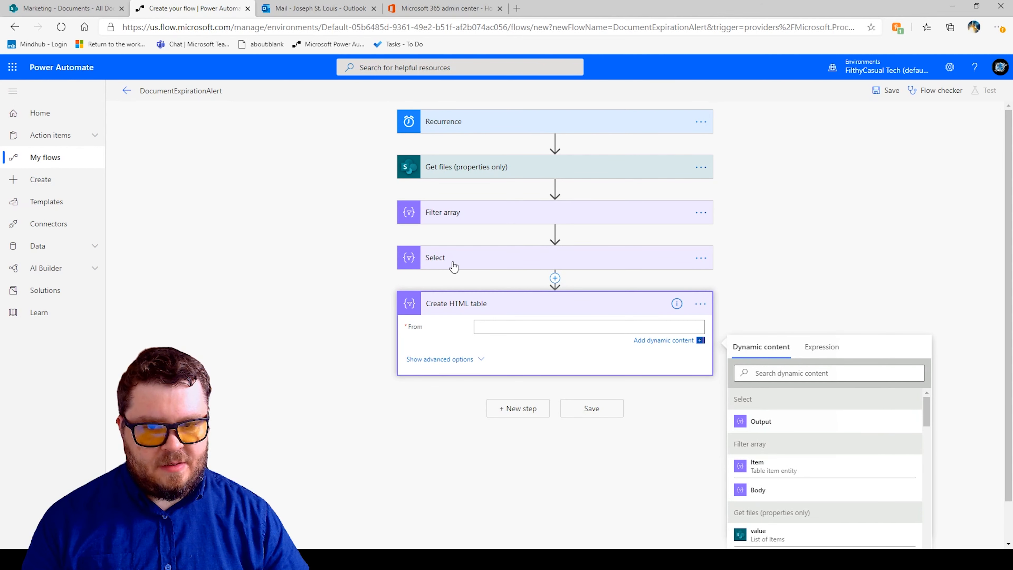
click(752, 423)
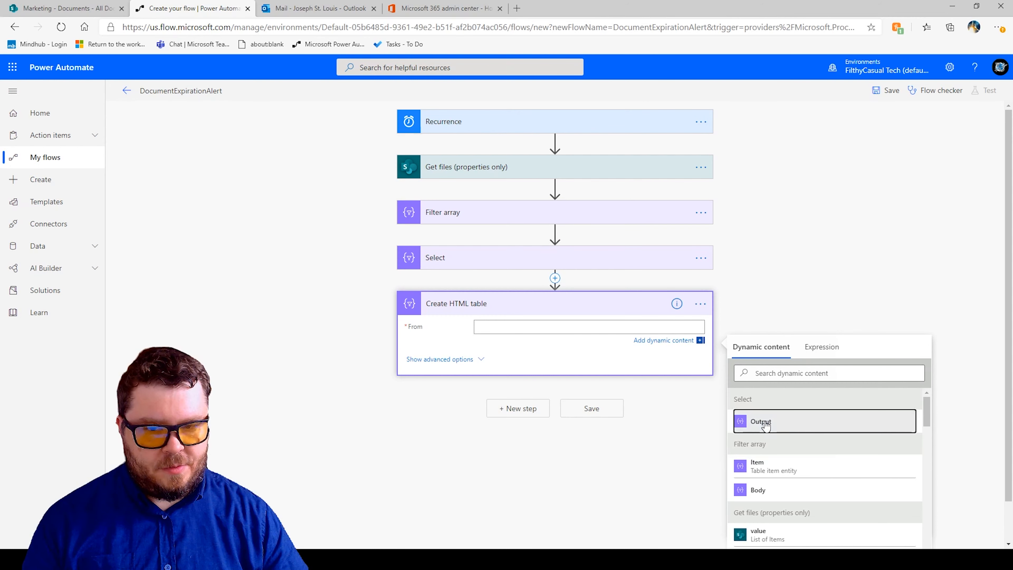
click(478, 362)
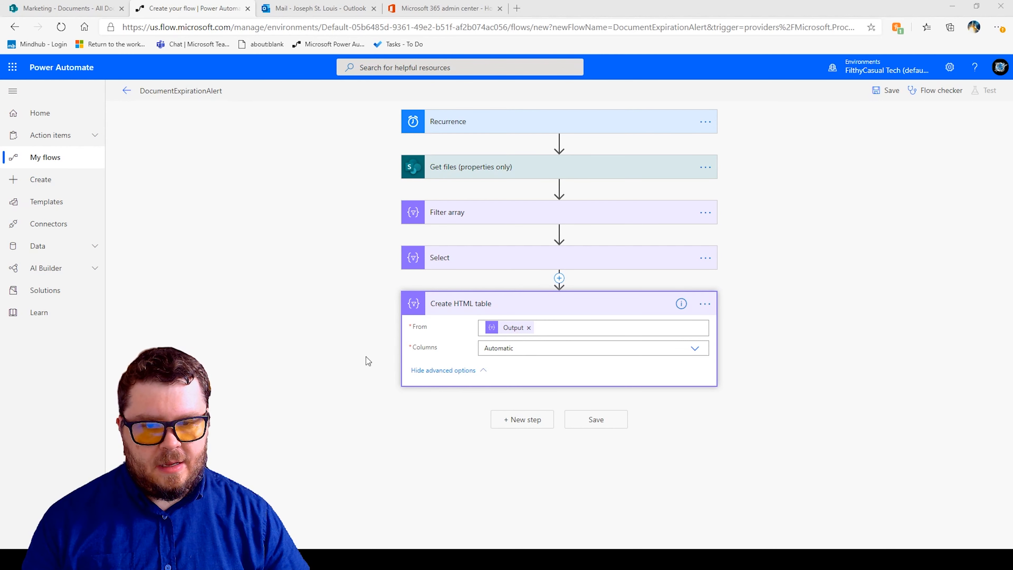
Add a Send an email (V2) action after Create HTML table.
click(524, 421)
text(s)
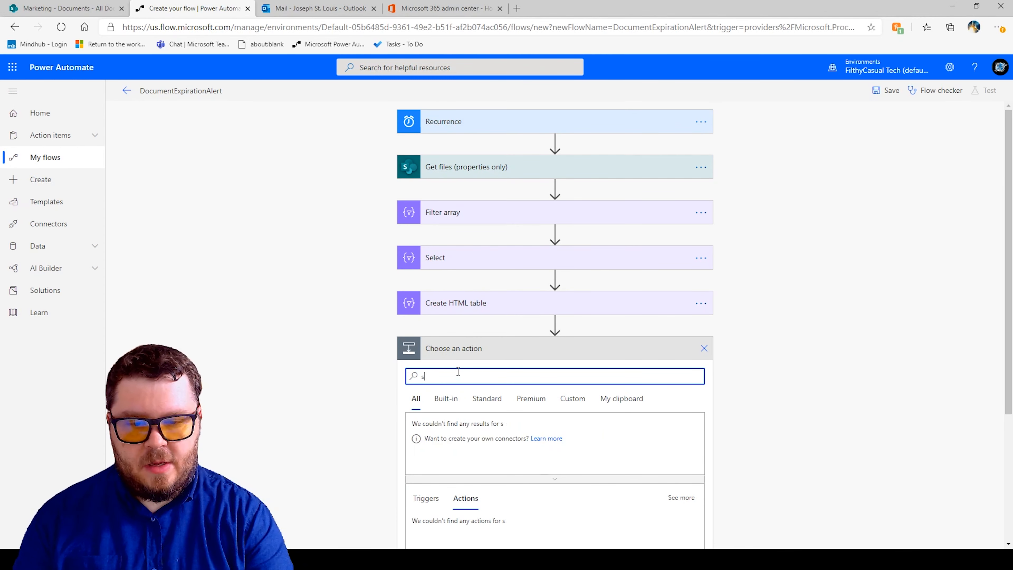
text(end an email)
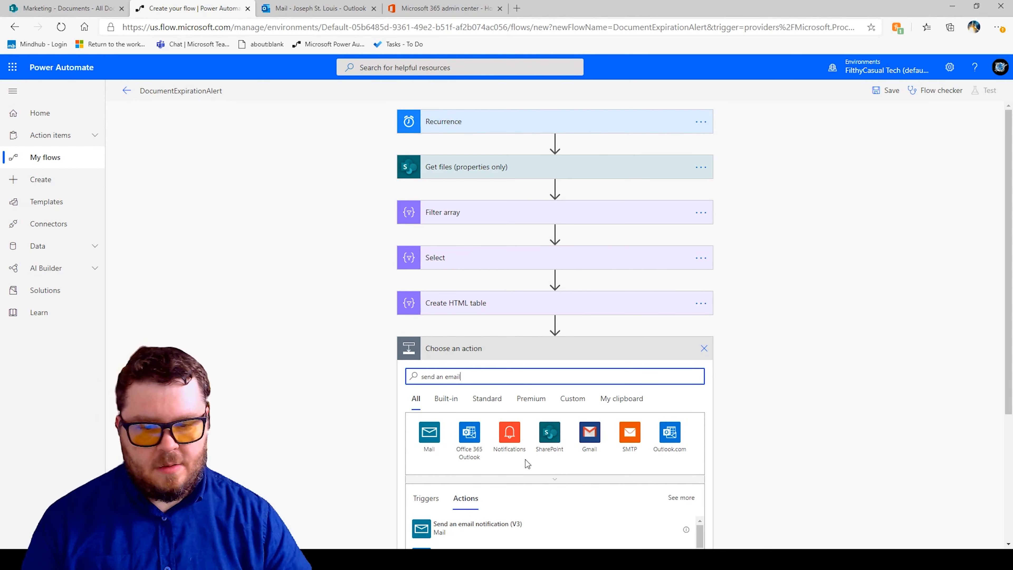
scroll(526, 460, down, 2)
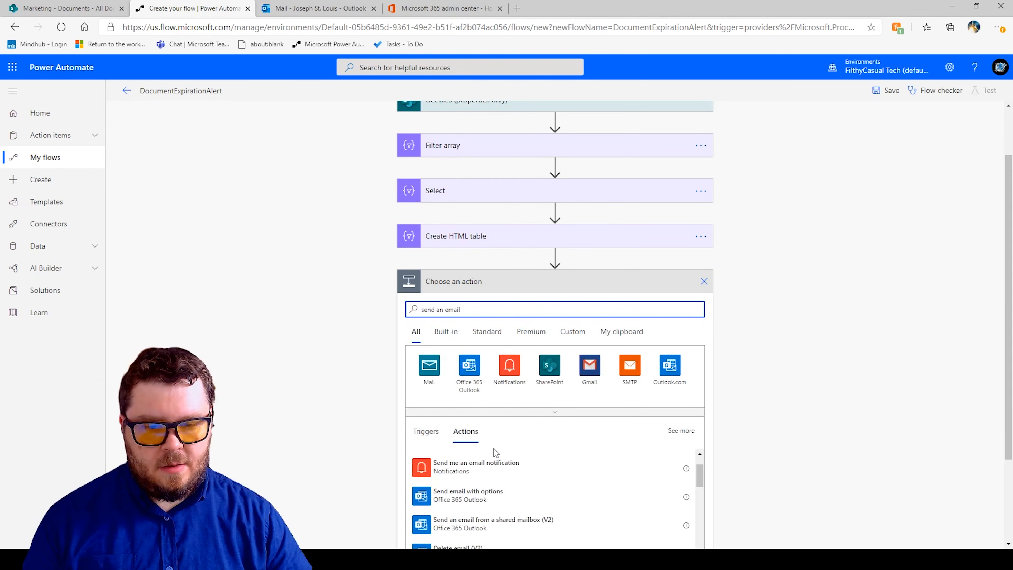
click(466, 470)
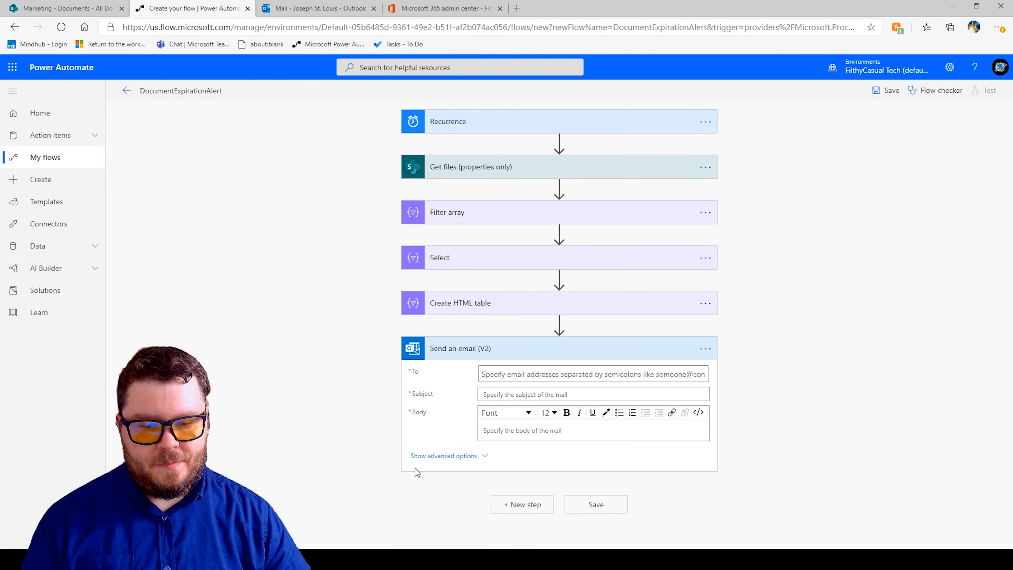
Address the email to the suggested user's e-mail and set the subject to Alert: Document Expiration(s).
click(499, 374)
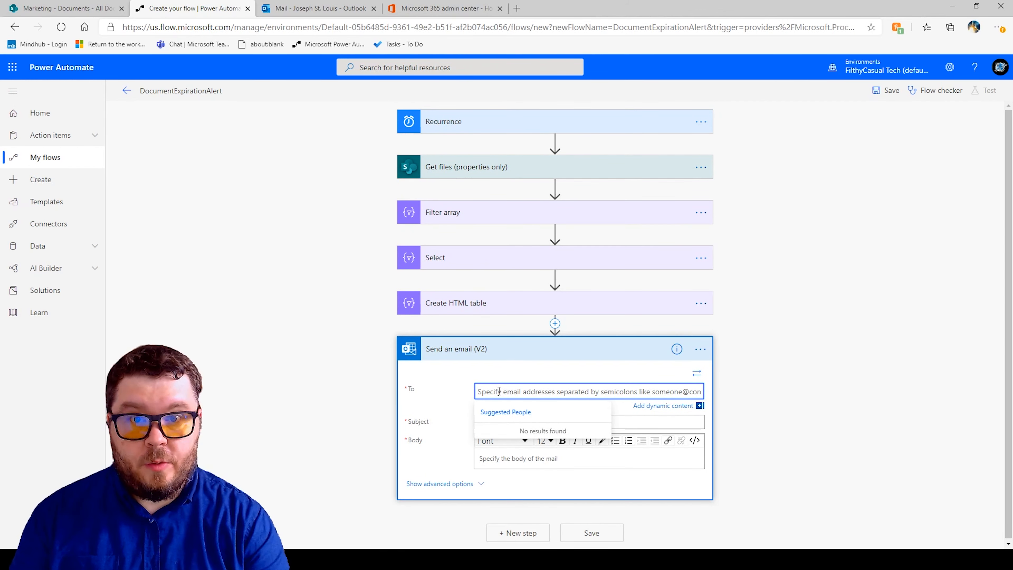
text(joe@)
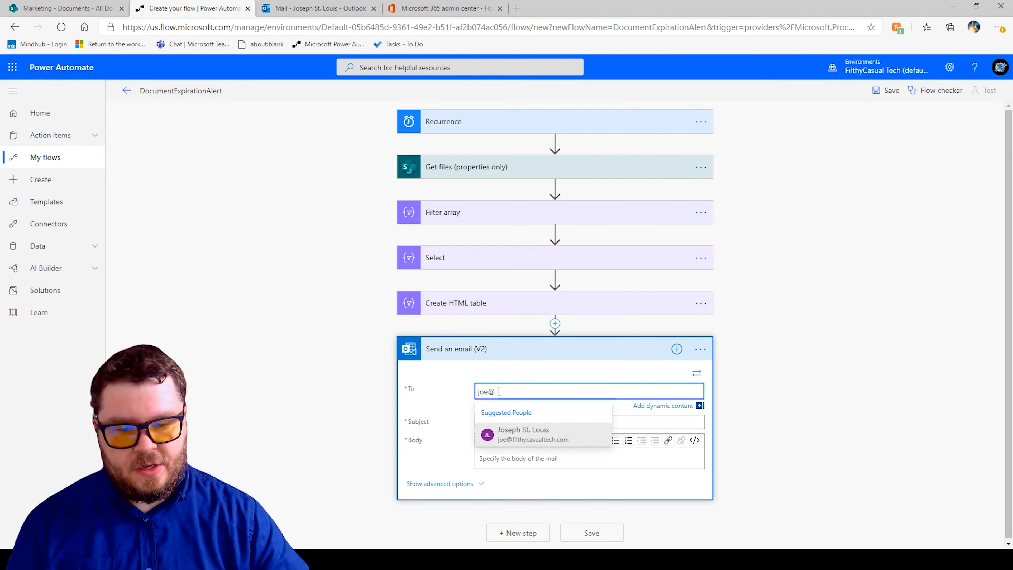
click(512, 446)
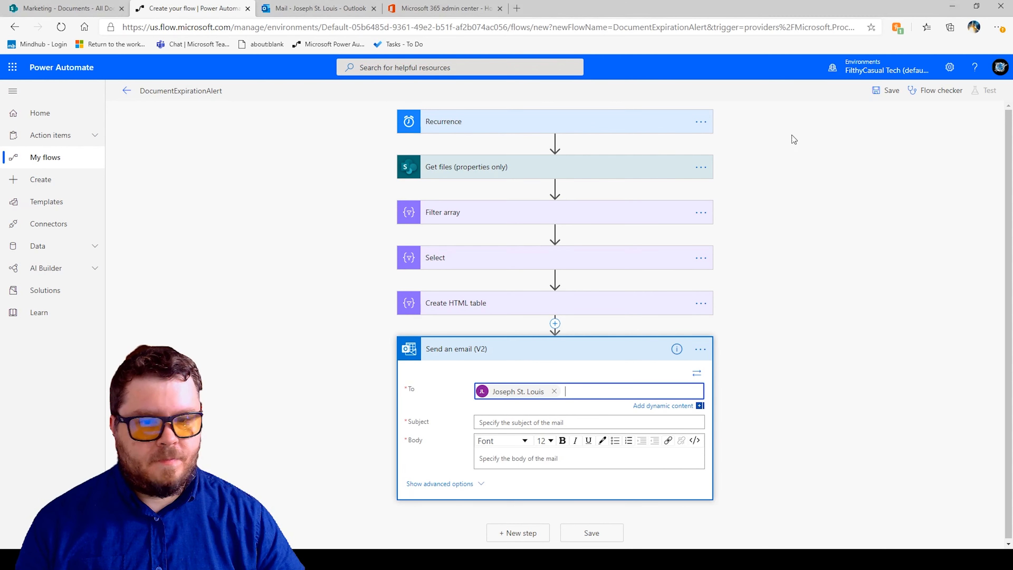
click(495, 422)
text(Alert: Document Expiration(s))
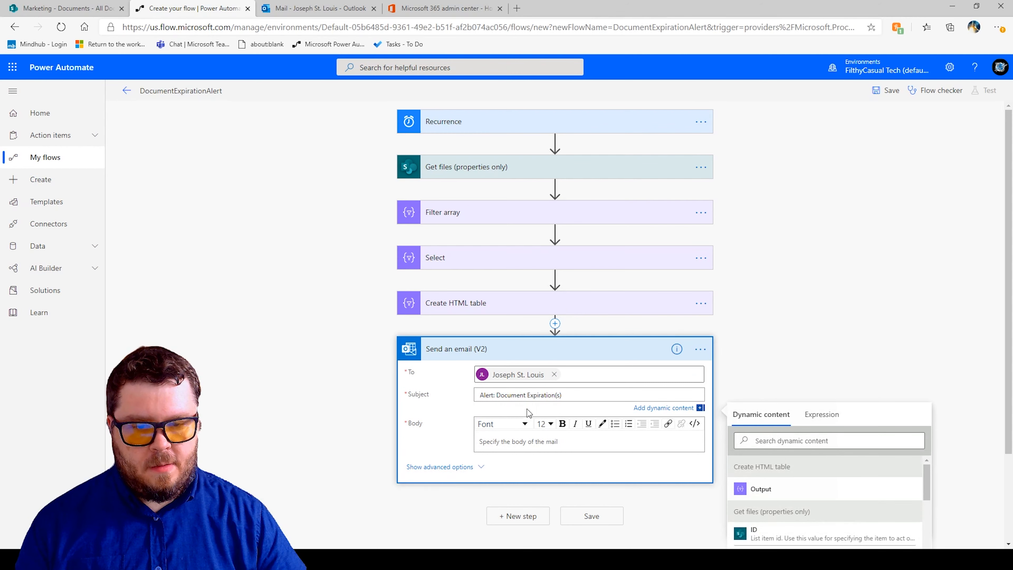
Switch the email body to code view and enter 'Please review the attached expired documents:' followed by line breaks.
click(499, 443)
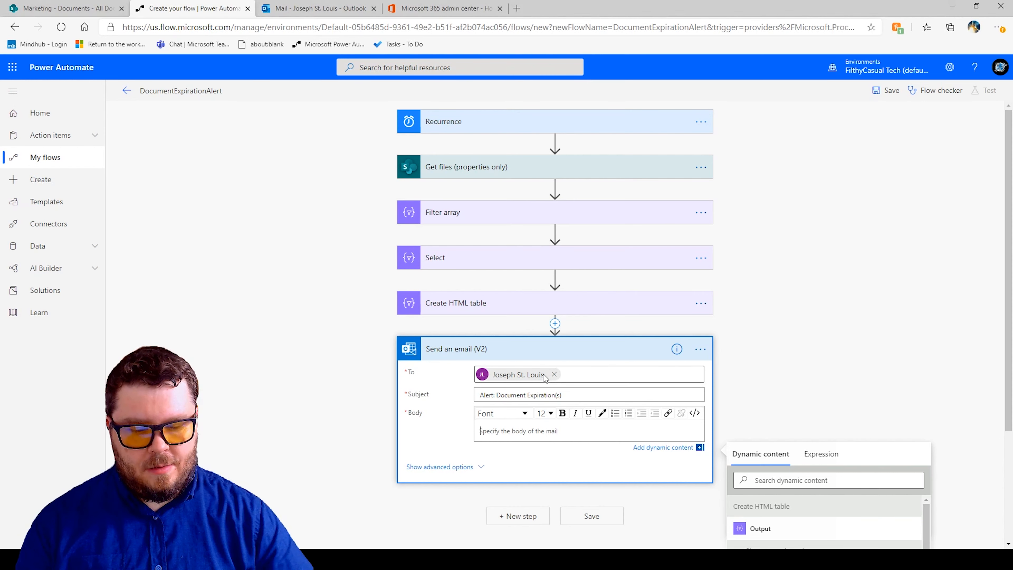
click(694, 413)
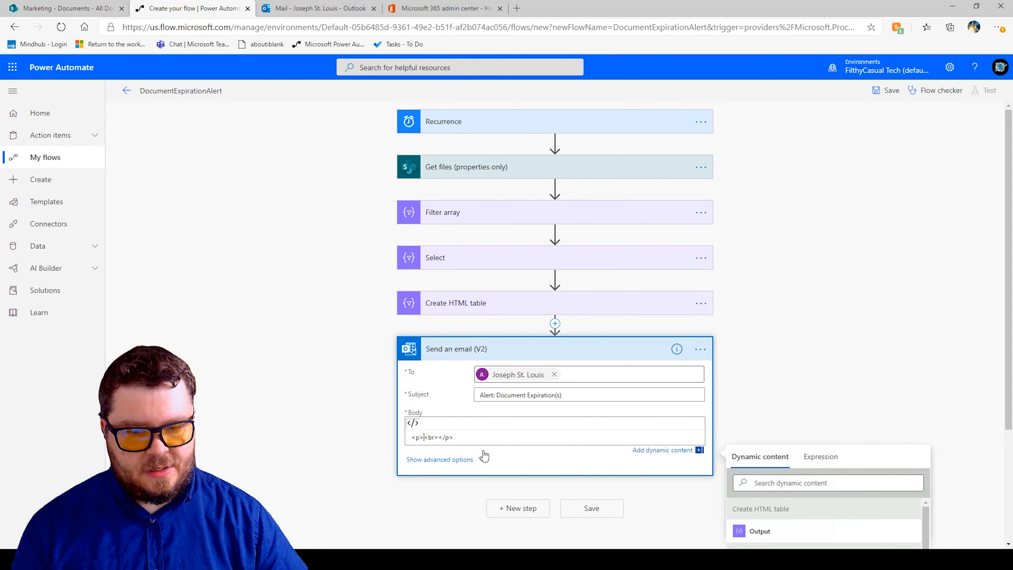
text(Plea)
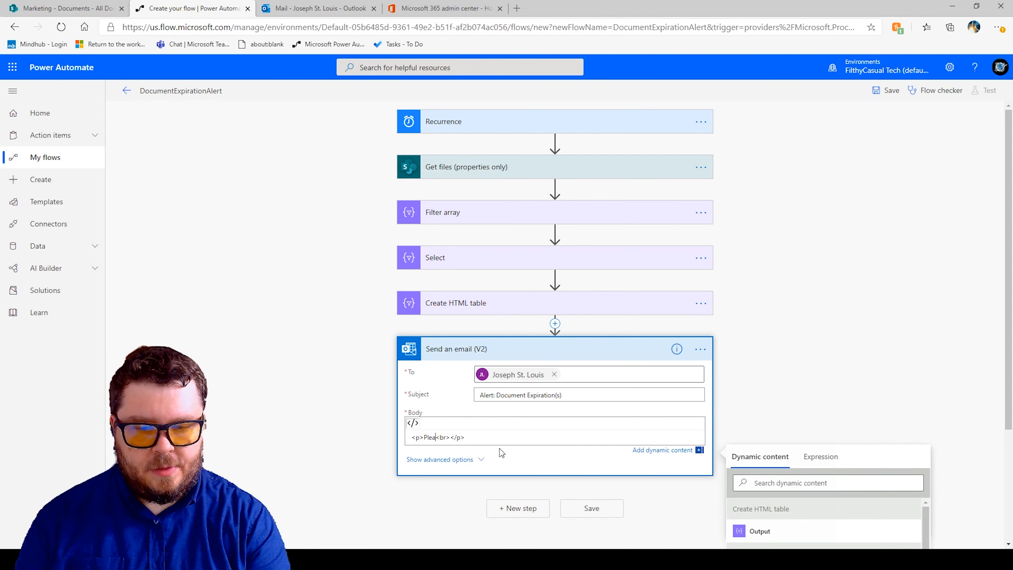
text(se review the att)
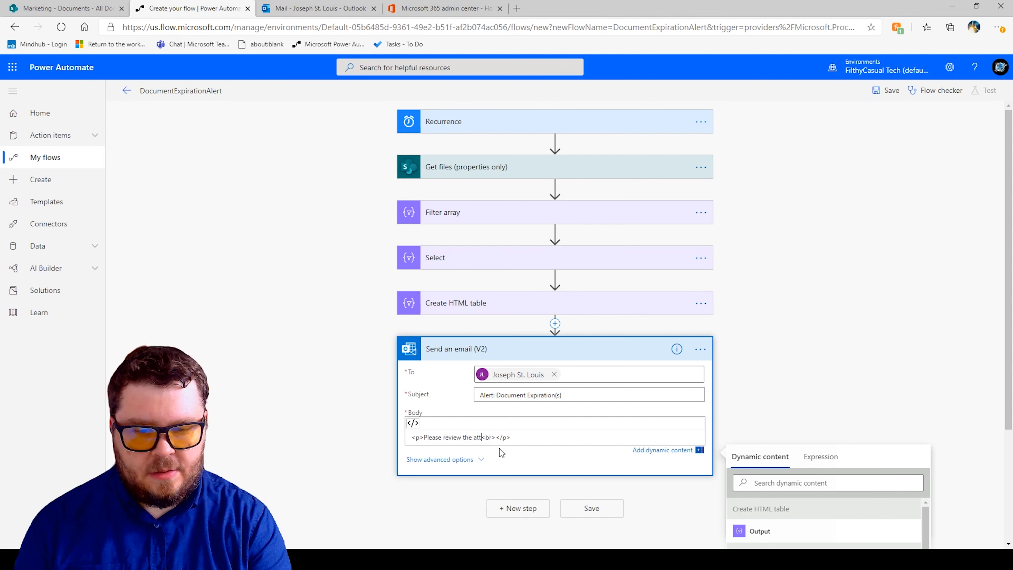
text(ached document)
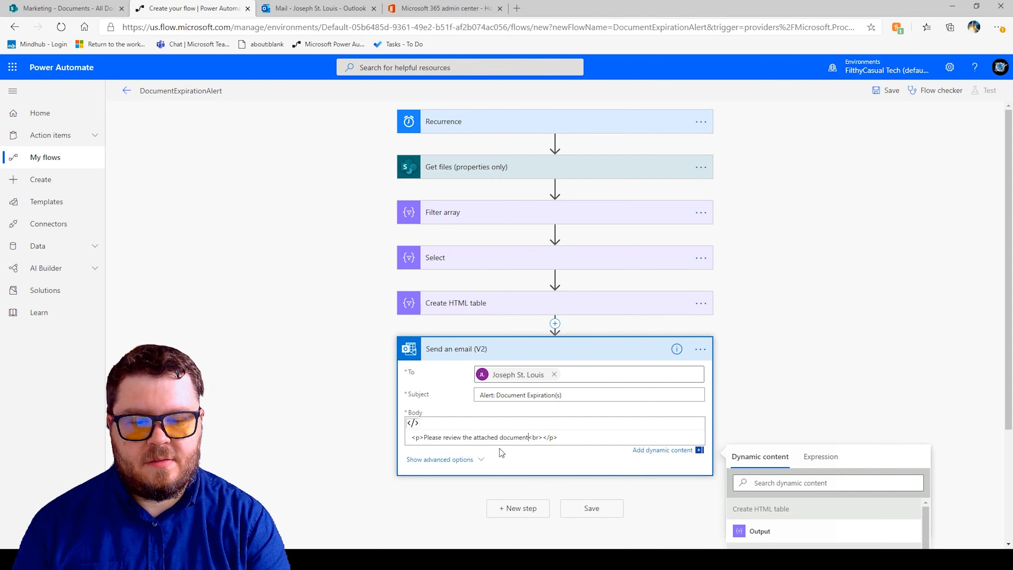
key(BackSpace)
key(BackSpace)
key(BackSpace)
key(BackSpace)
key(BackSpace)
key(BackSpace)
key(BackSpace)
key(BackSpace)
text(e)
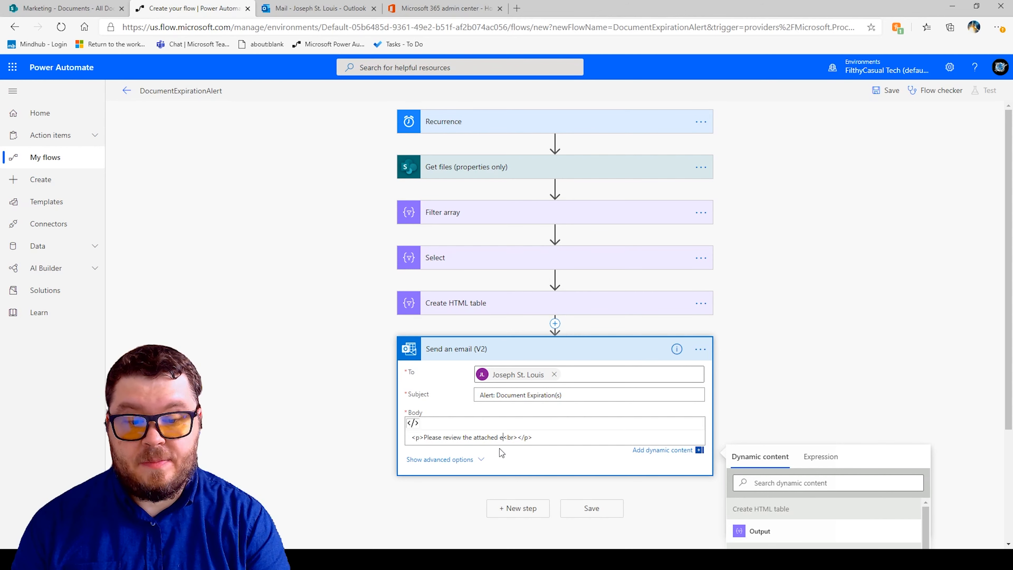
text(xpired )
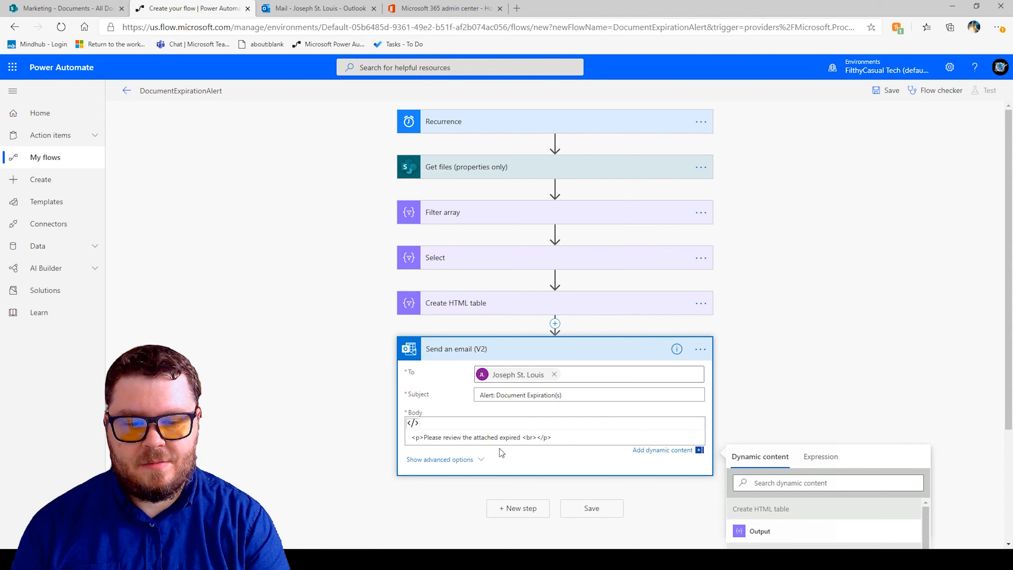
text(documents:)
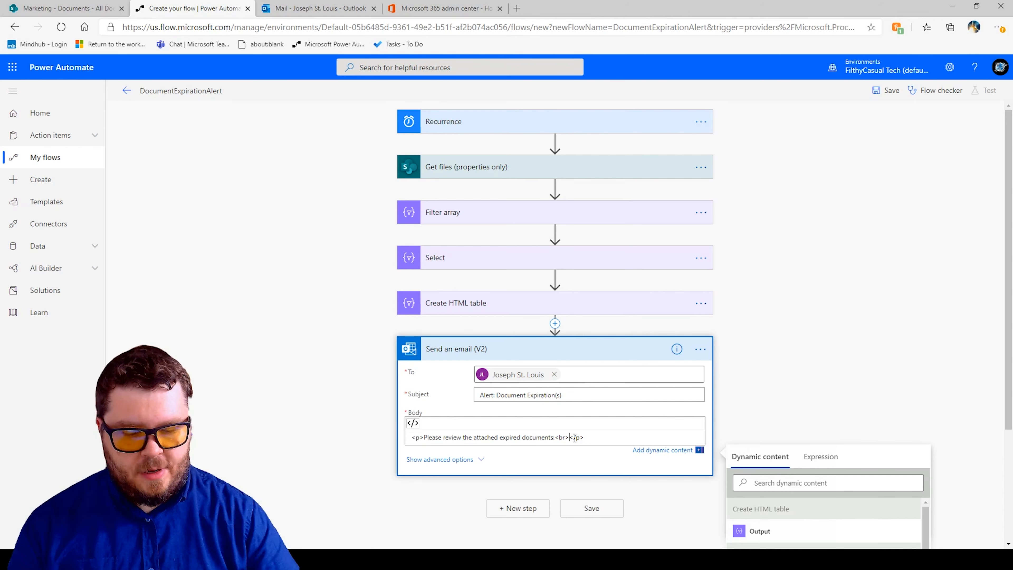
text(<br>)
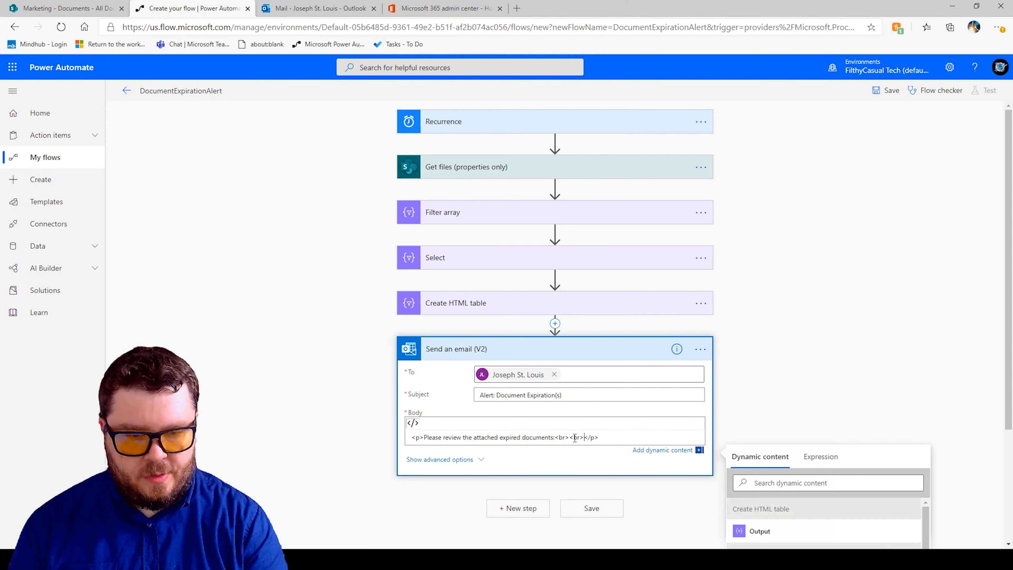
text(<br>)
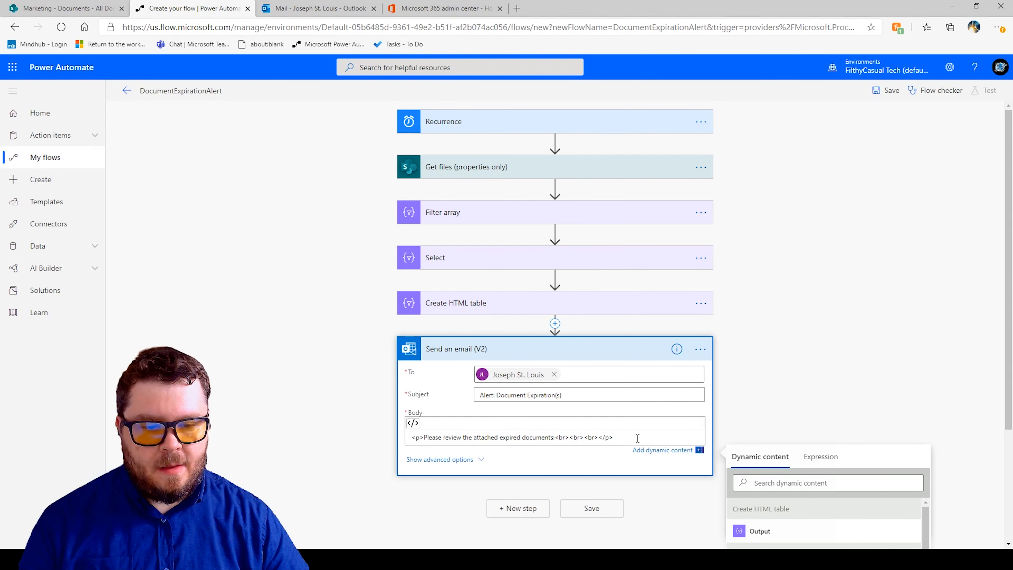
Insert the Create HTML table Output into the body after the first line break.
scroll(621, 421, down, 2)
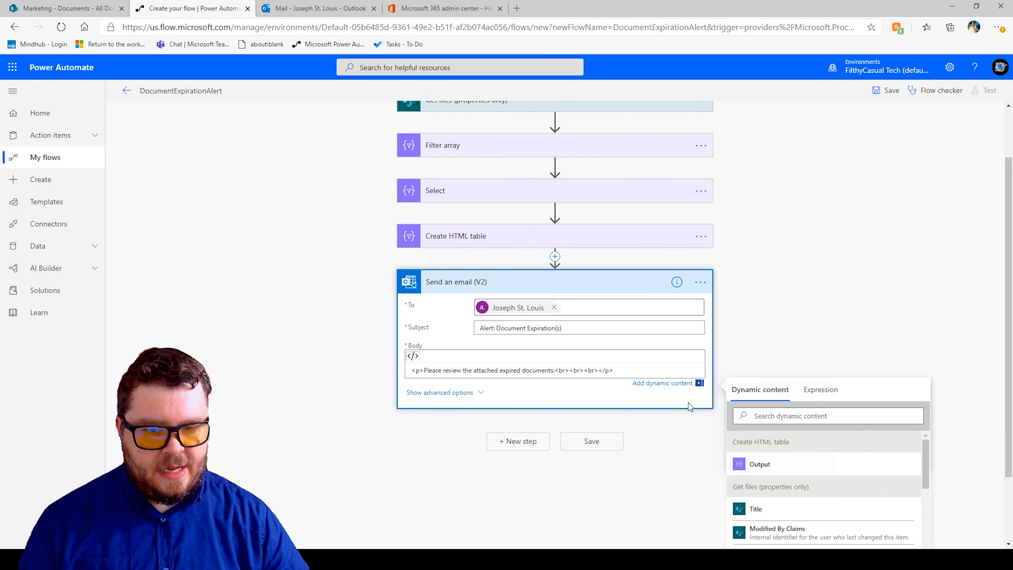
click(761, 464)
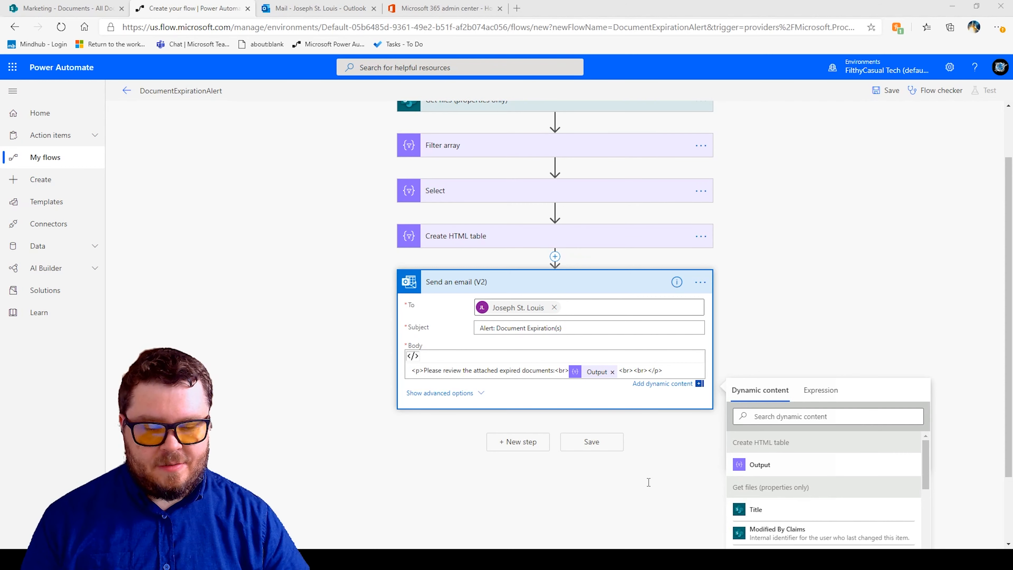
Add 'These files can be found in the following Document Library:' and a link labelled 'Marketing Document Library' to the email body.
click(953, 5)
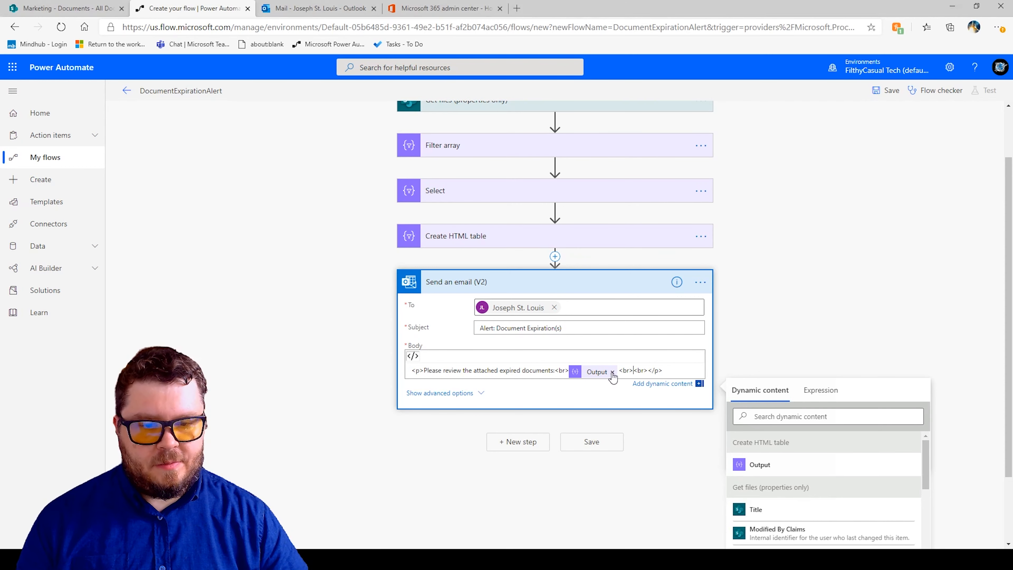
text(These files can be found in the following Document Library:)
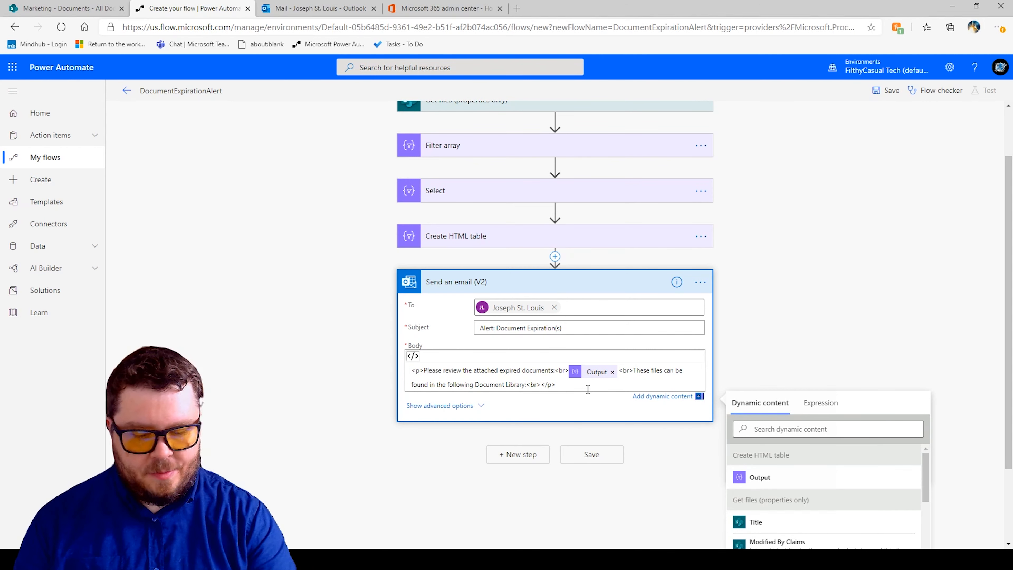
text(hre)
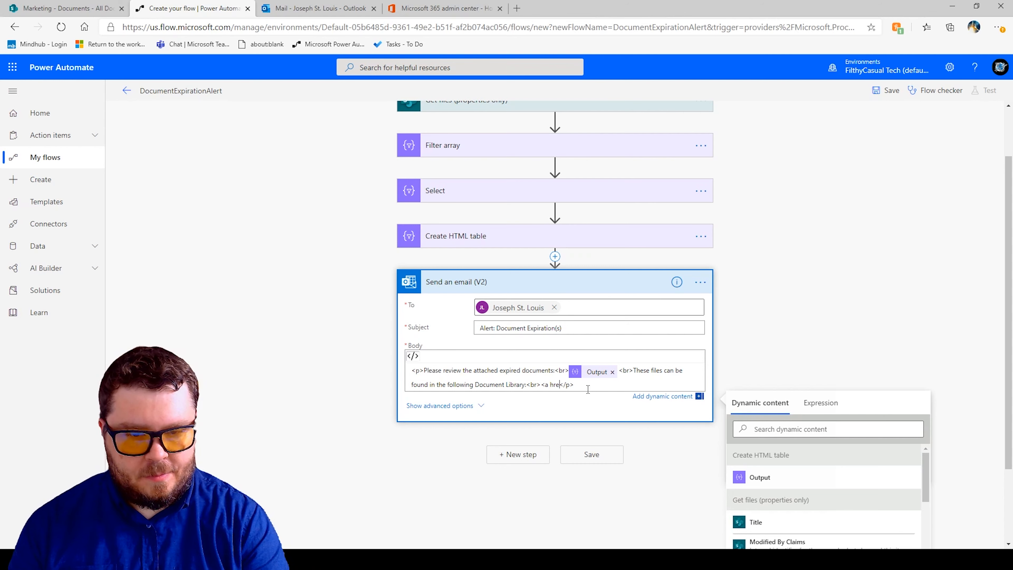
text(f="">)
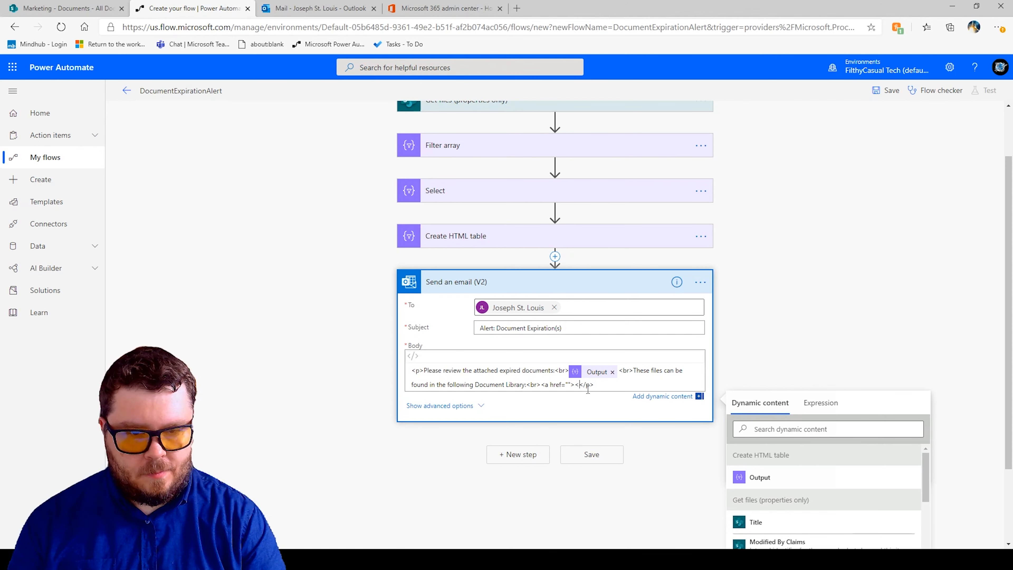
text(/a></)
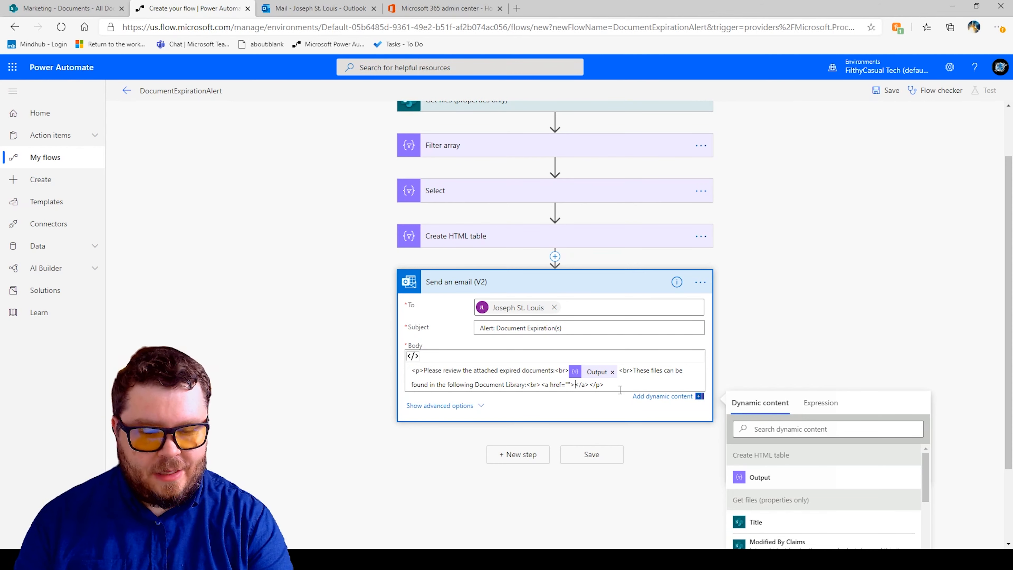
text(Marketing )
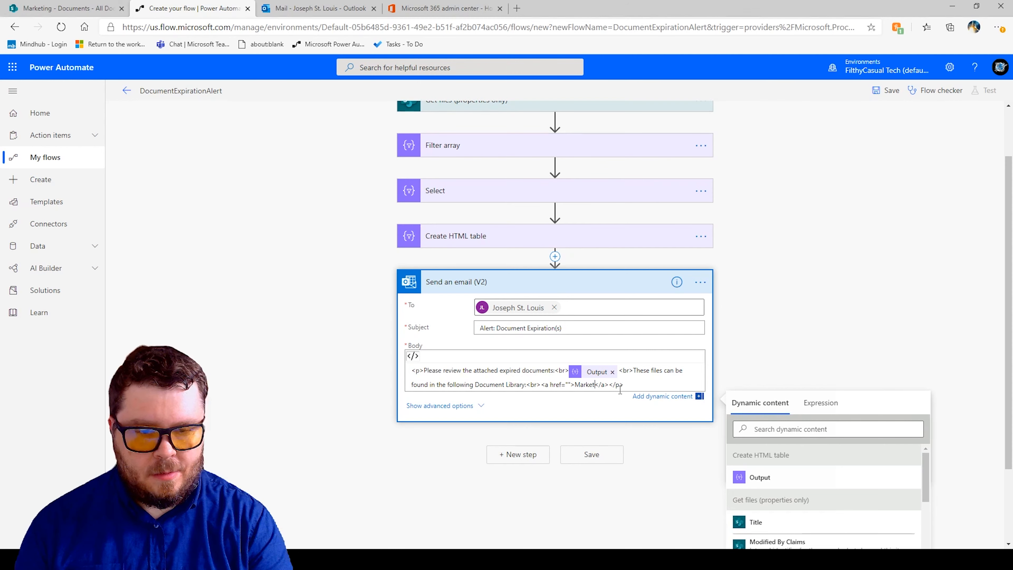
text(Documebt L)
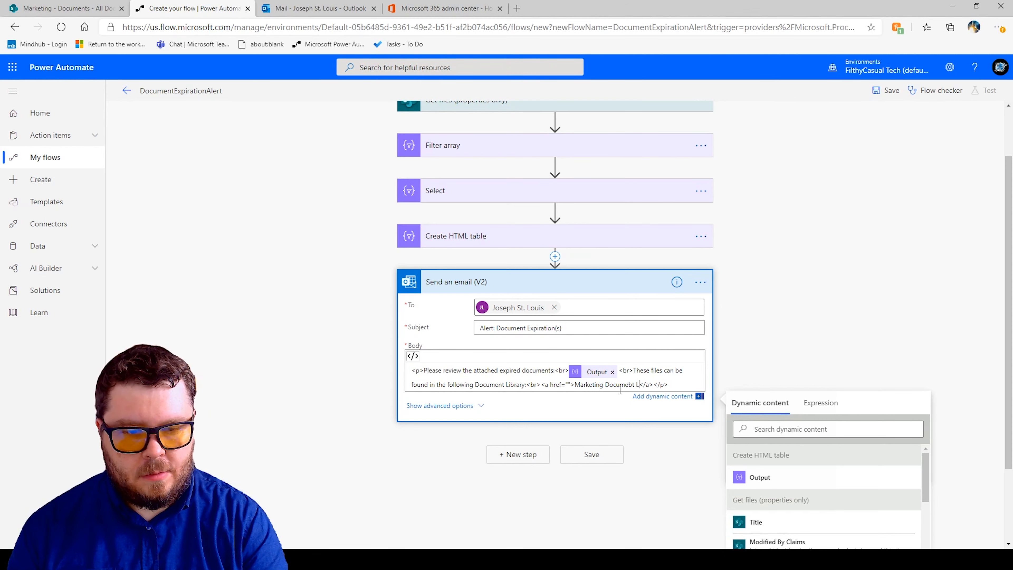
key(BackSpace)
key(BackSpace)
text(nt Library)
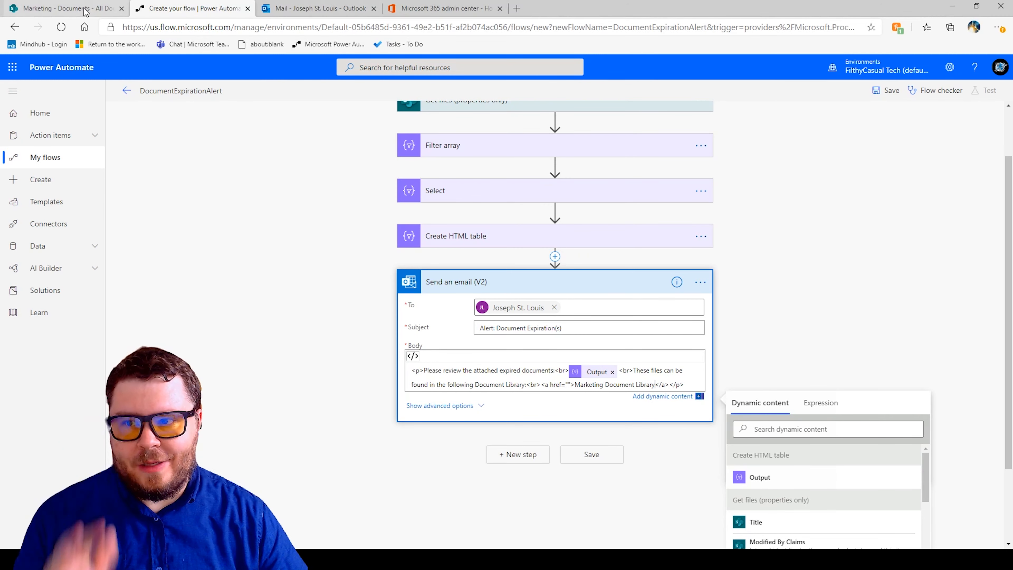
Copy the Marketing Documents library address from SharePoint and paste it into the link's href.
click(100, 12)
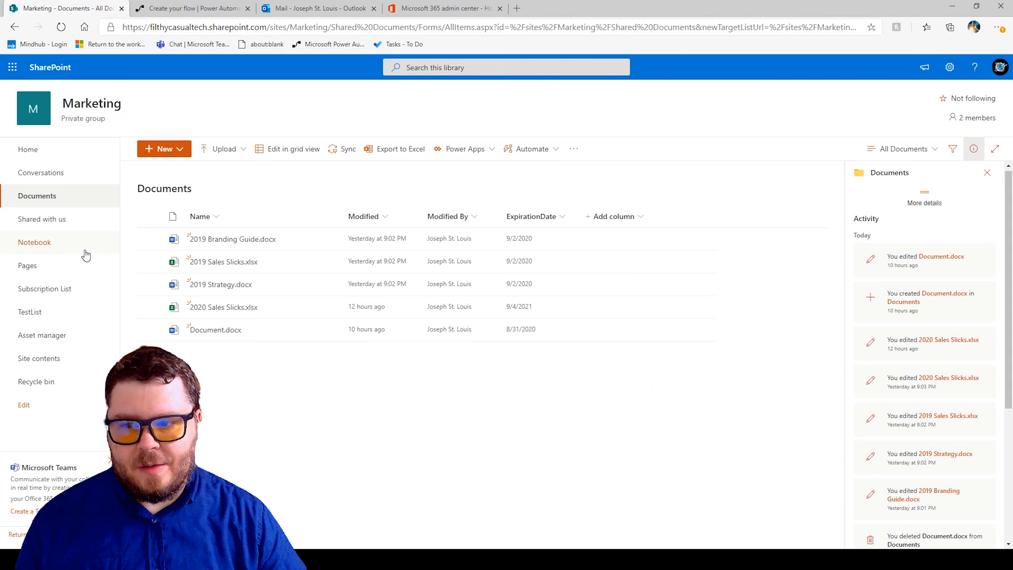
click(52, 195)
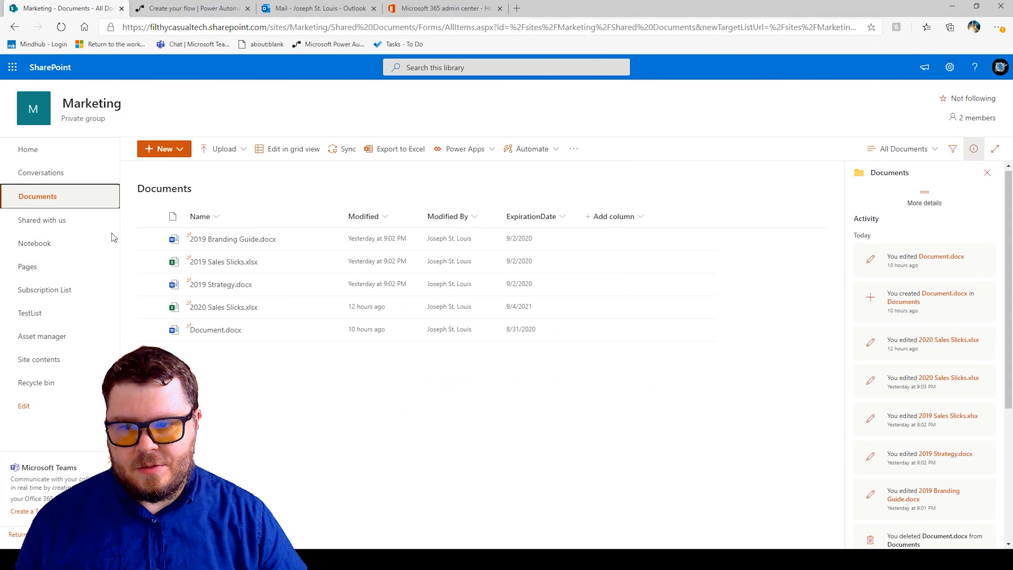
click(195, 8)
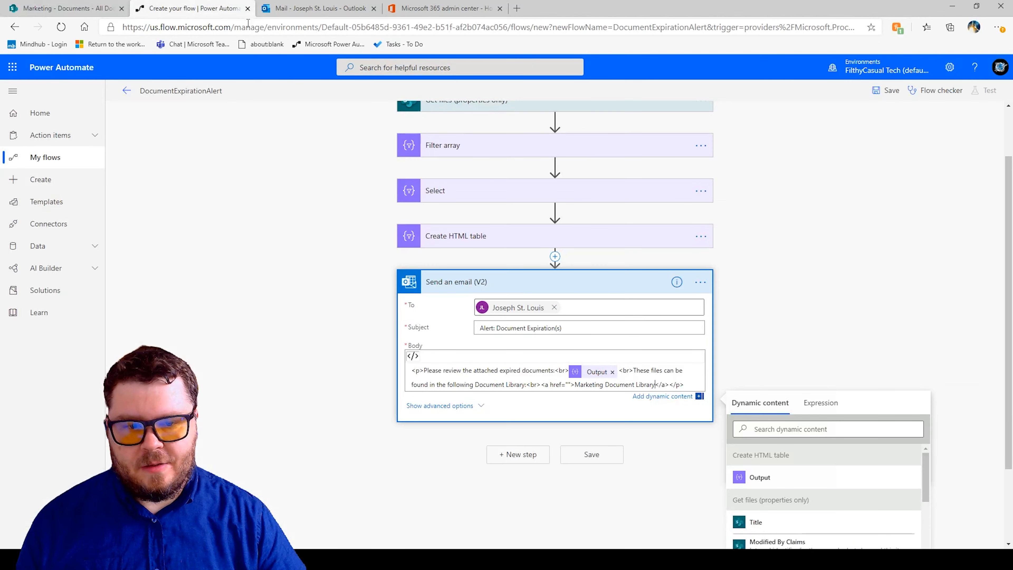
click(568, 384)
text(https://filthycasualtech.sharepoint.com/sites/Marketing/Shared%20Documents/Forms/AllItems.aspx)
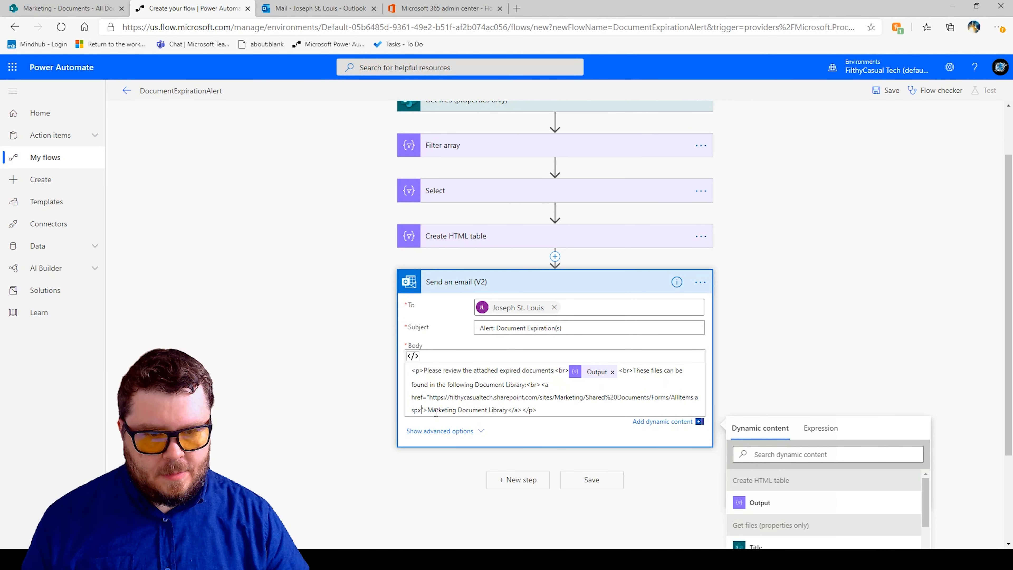
Save the flow and check it for errors with the Flow checker.
click(758, 364)
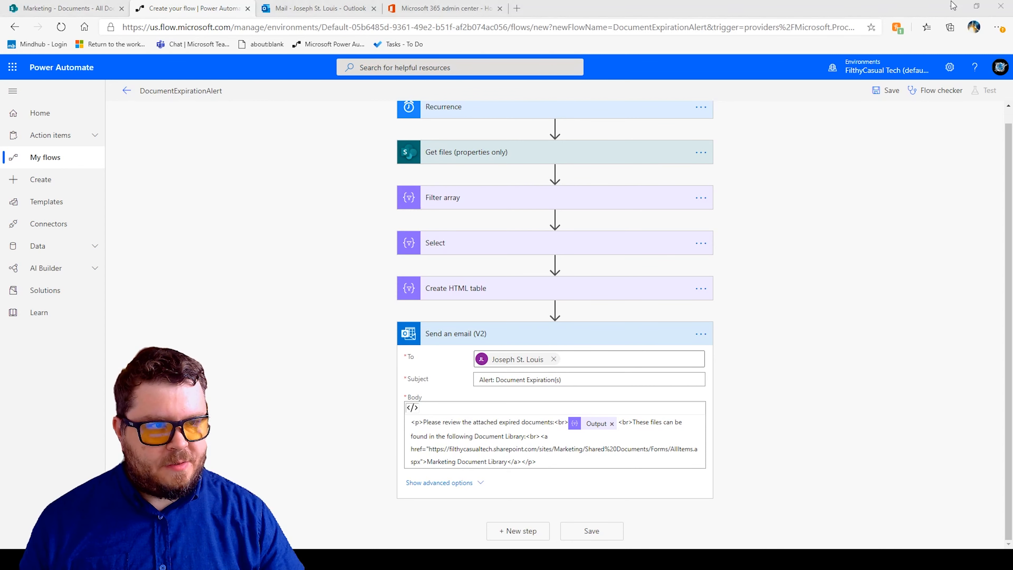
click(582, 534)
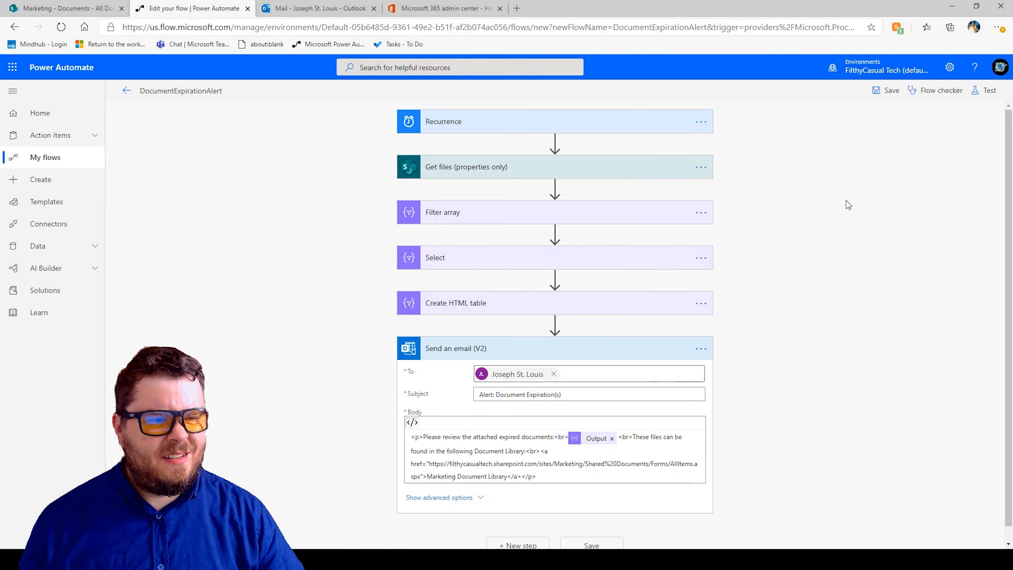
click(938, 93)
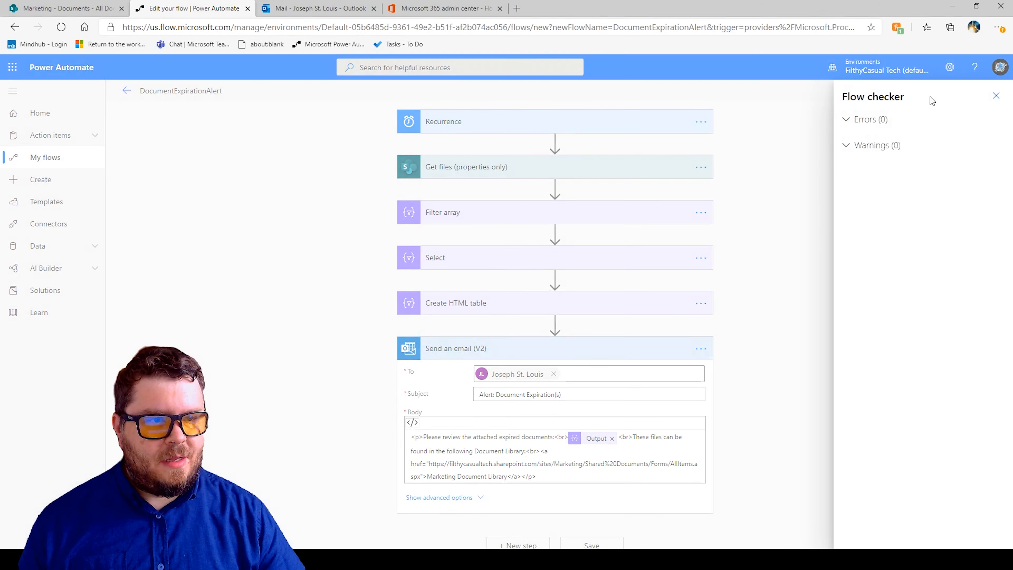
click(997, 96)
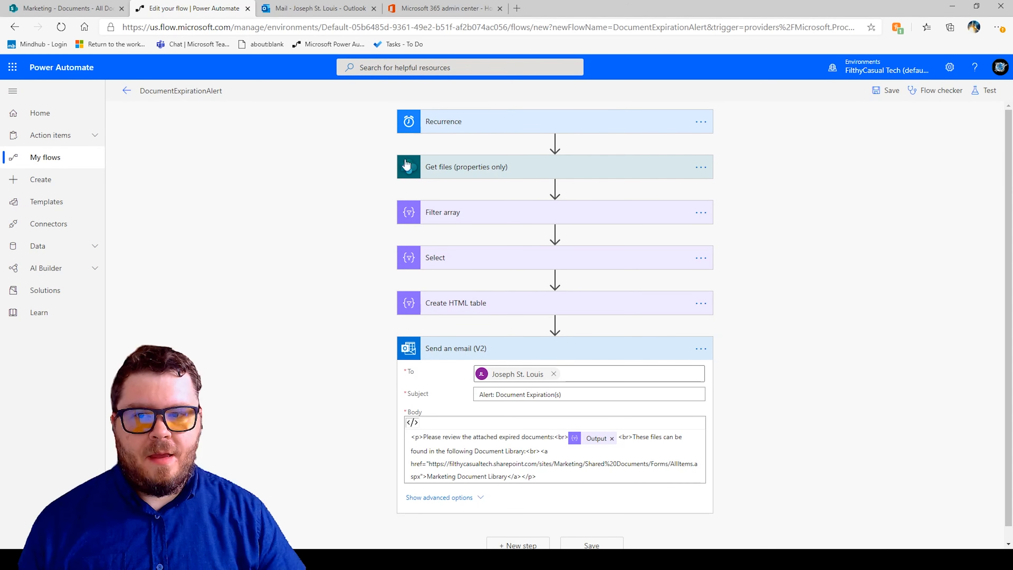
Test the flow manually by performing the trigger action and running it.
click(66, 8)
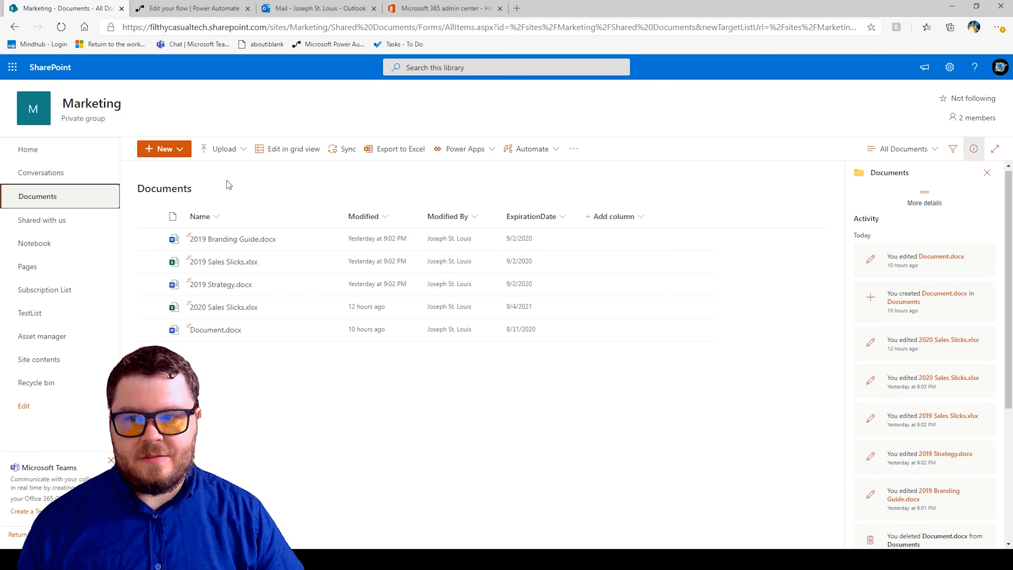
click(184, 9)
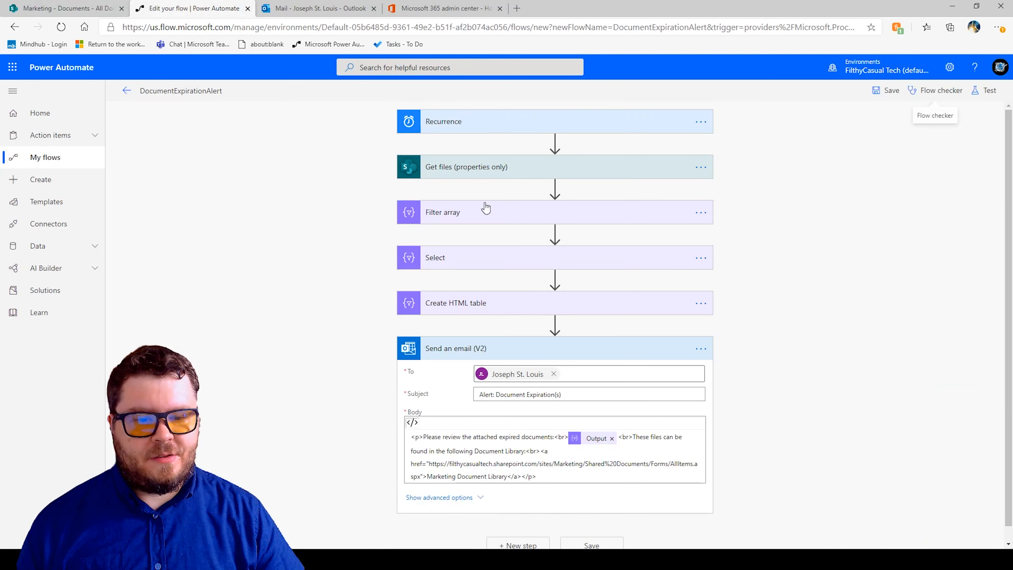
click(986, 96)
click(876, 119)
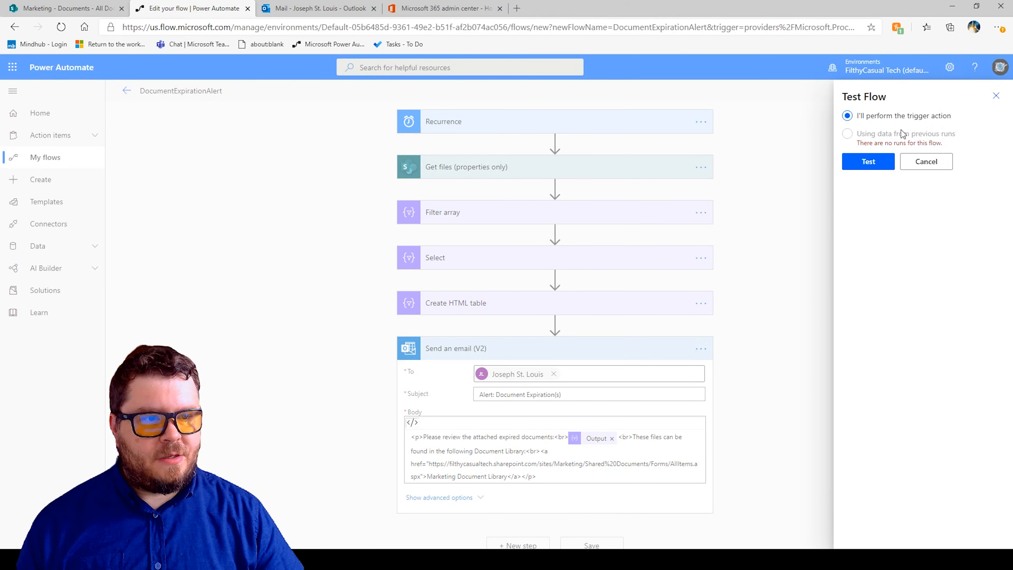
click(862, 168)
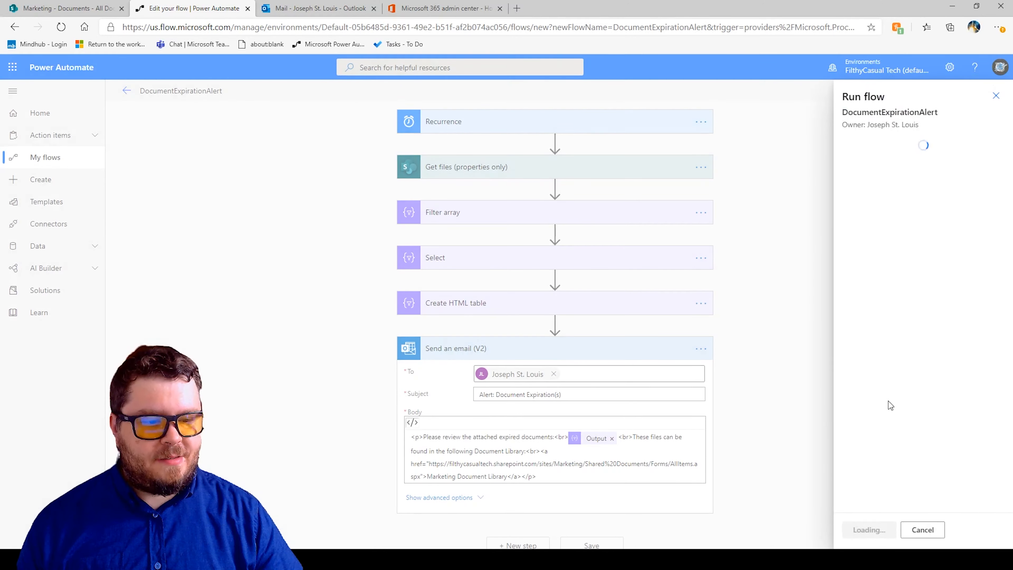
click(866, 531)
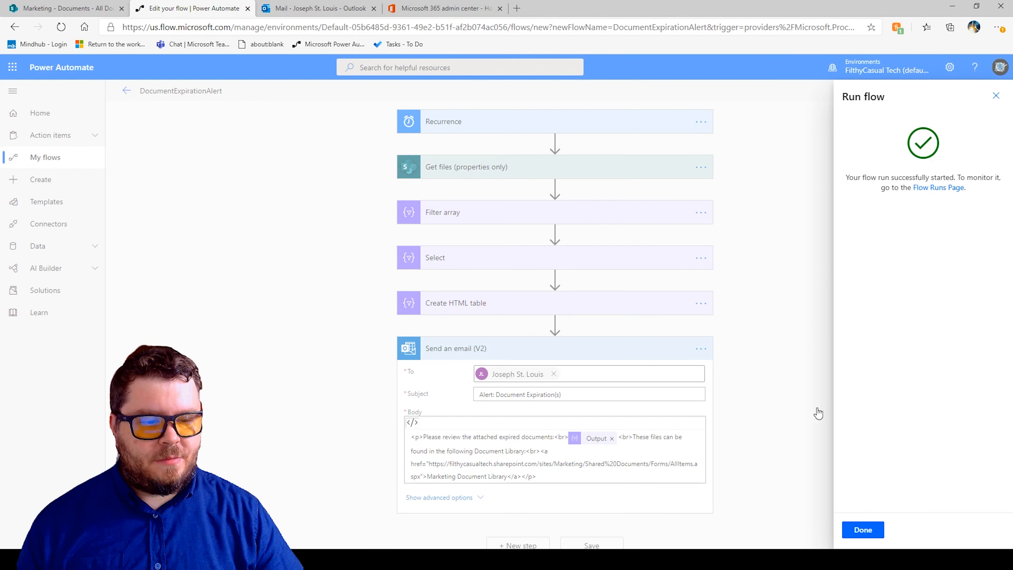
click(862, 529)
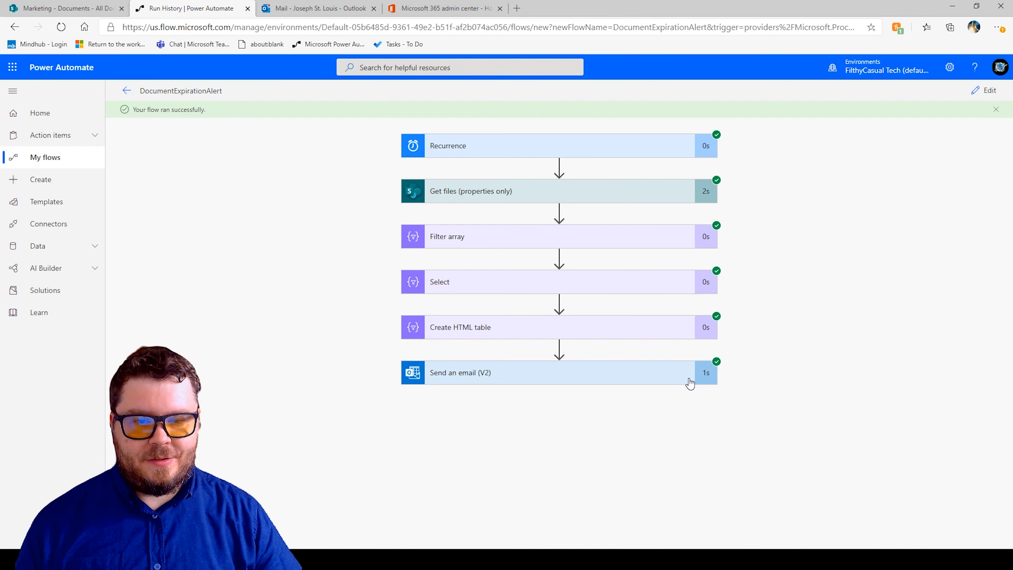
Open the Alert: Document Expiration(s) email in Outlook, review its table and text, and follow the Marketing Document Library link.
click(300, 11)
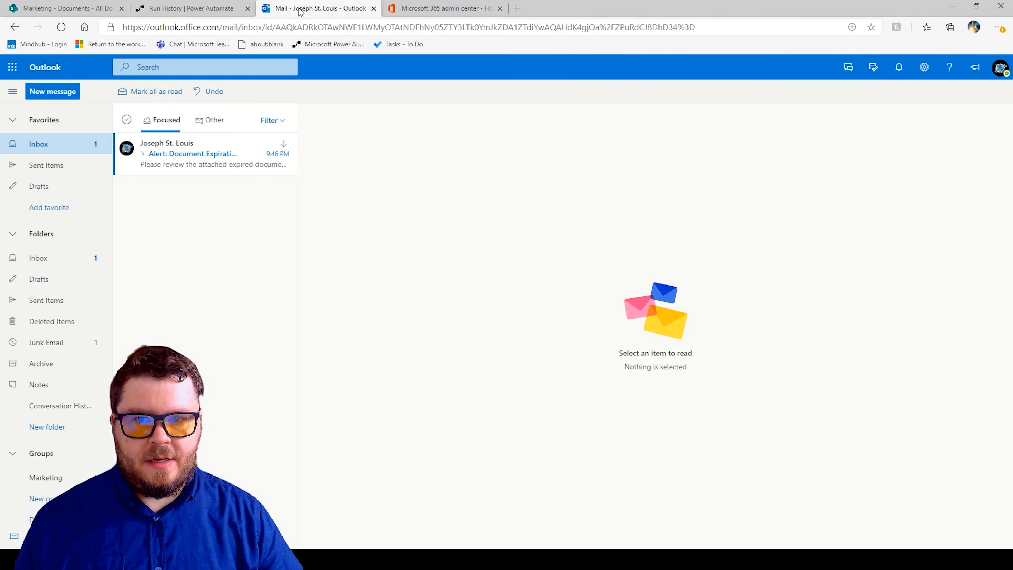
click(183, 173)
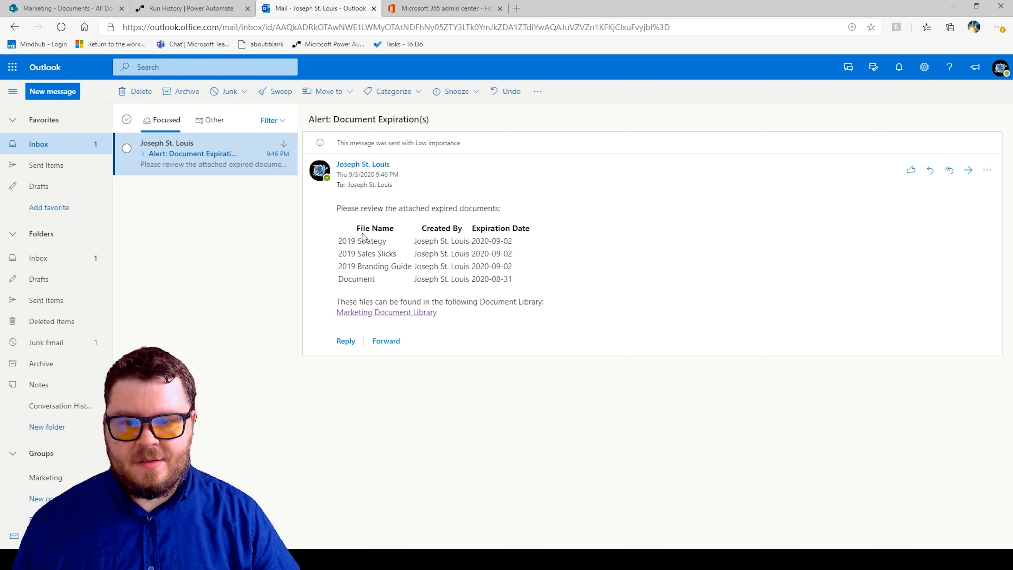
drag(358, 226, 363, 279)
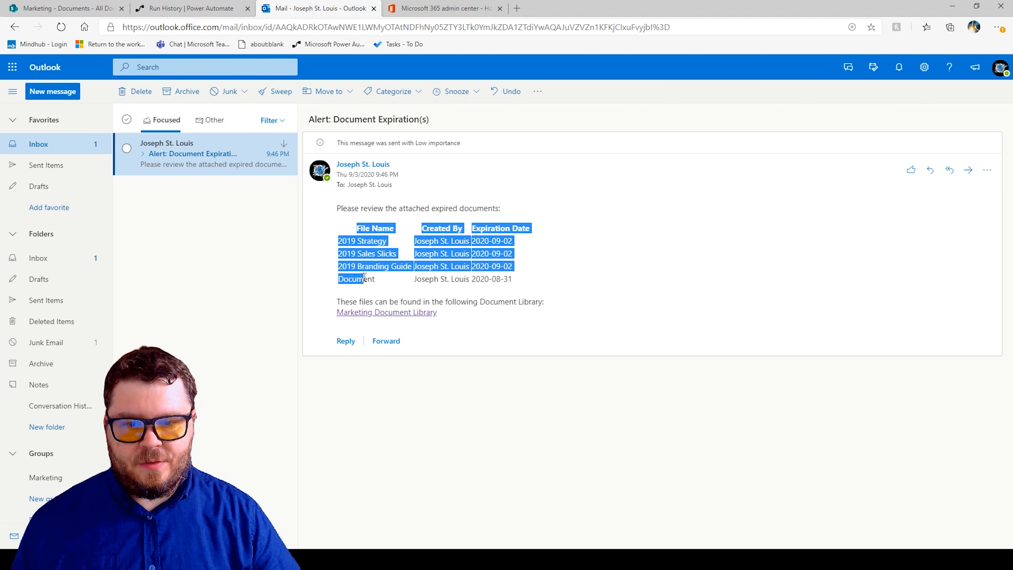
click(425, 234)
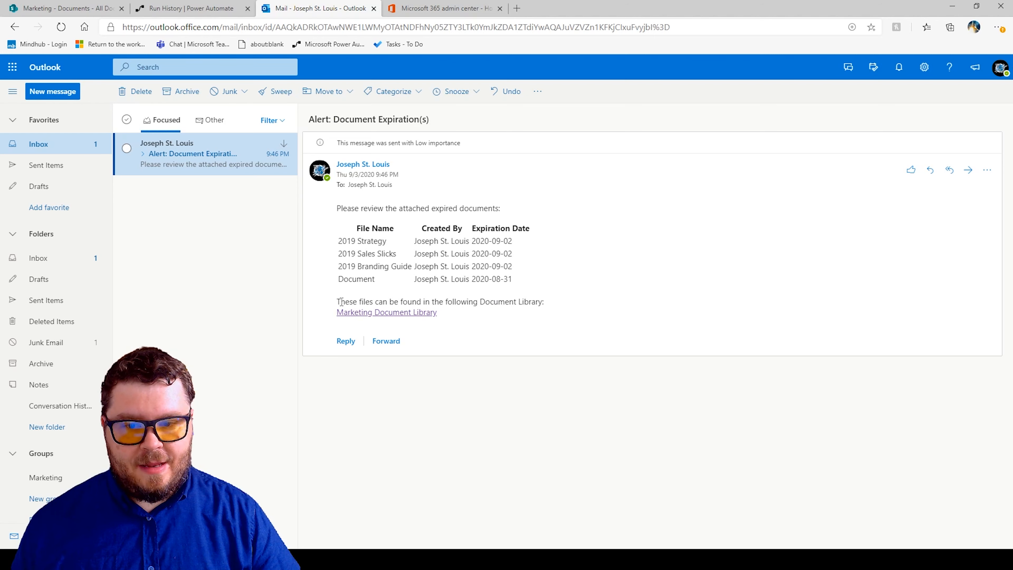
drag(338, 301, 455, 302)
click(454, 302)
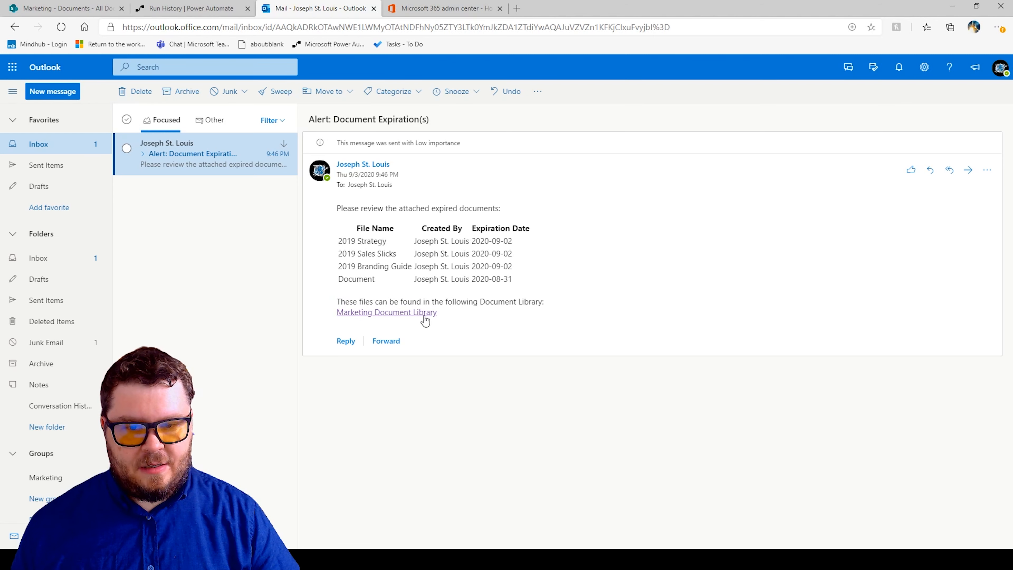
click(399, 313)
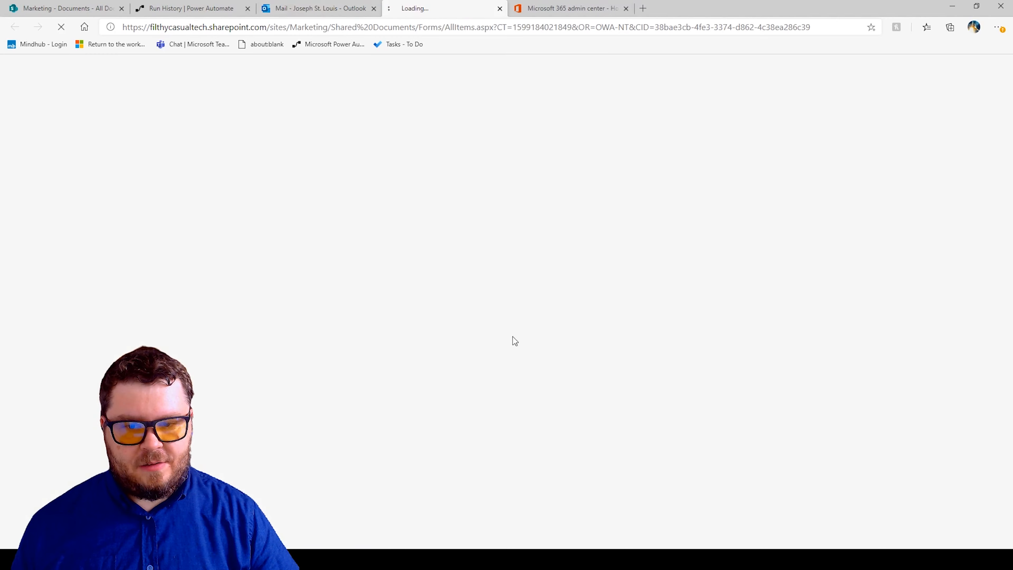